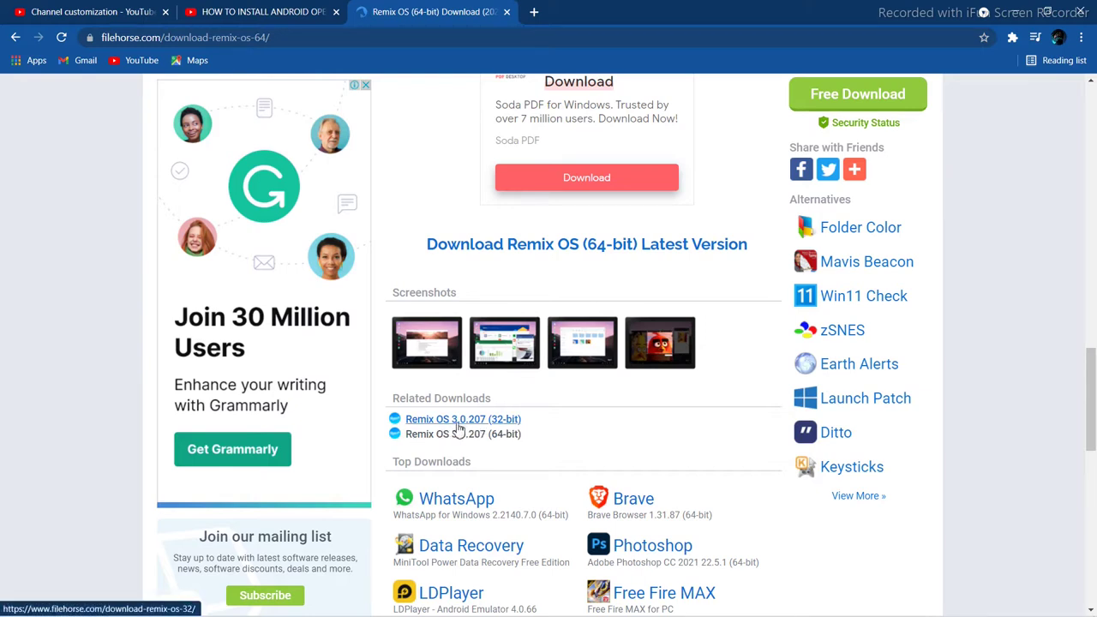
Step: Download the Remix OS 3.0.207 (64-bit) zip file from FileHorse, dismissing the full-page ad
left_click(872, 92)
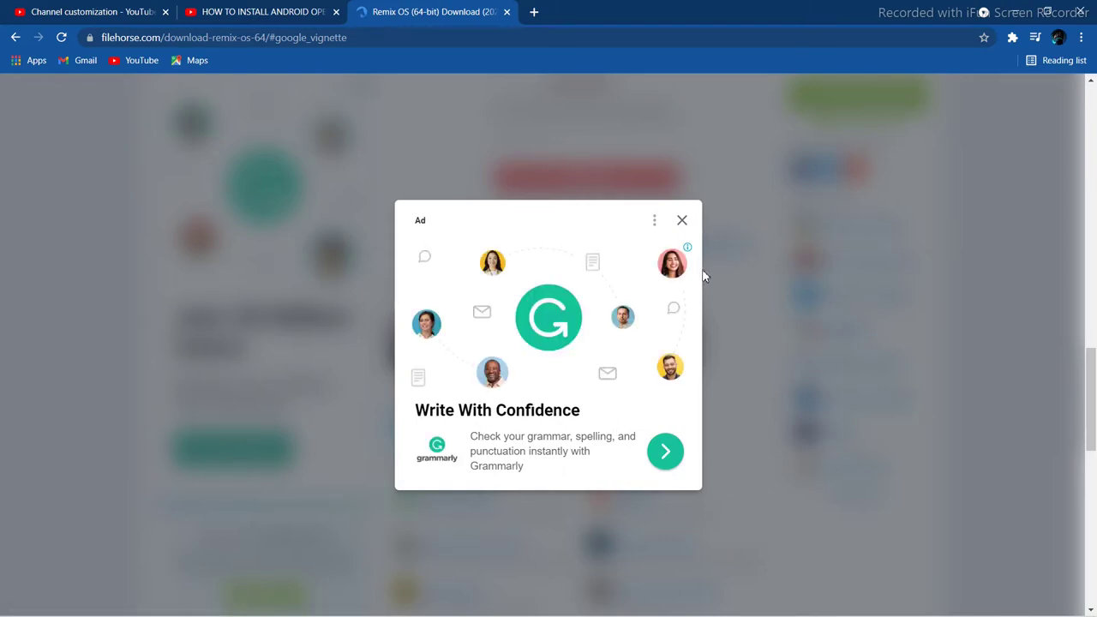
left_click(683, 221)
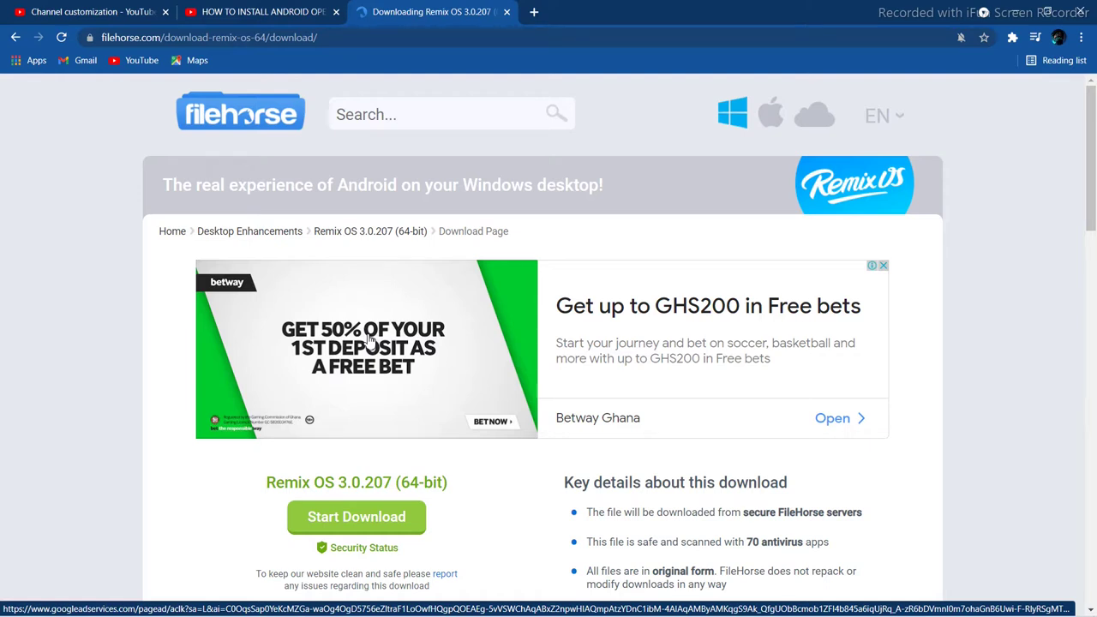
scroll(532, 250, "down", 1)
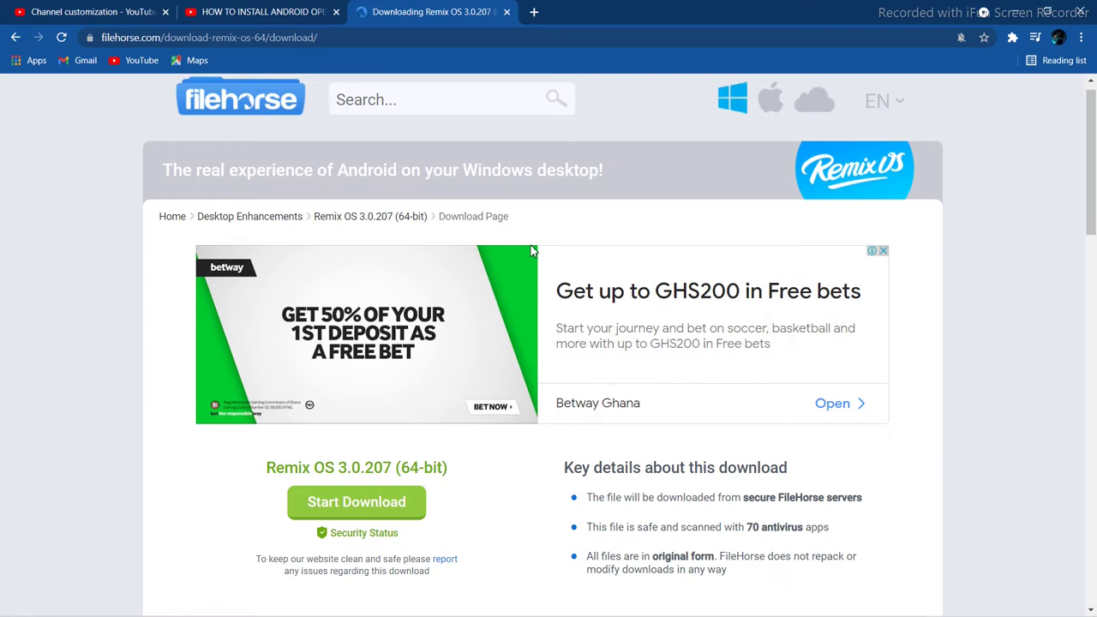
scroll(532, 250, "down", 2)
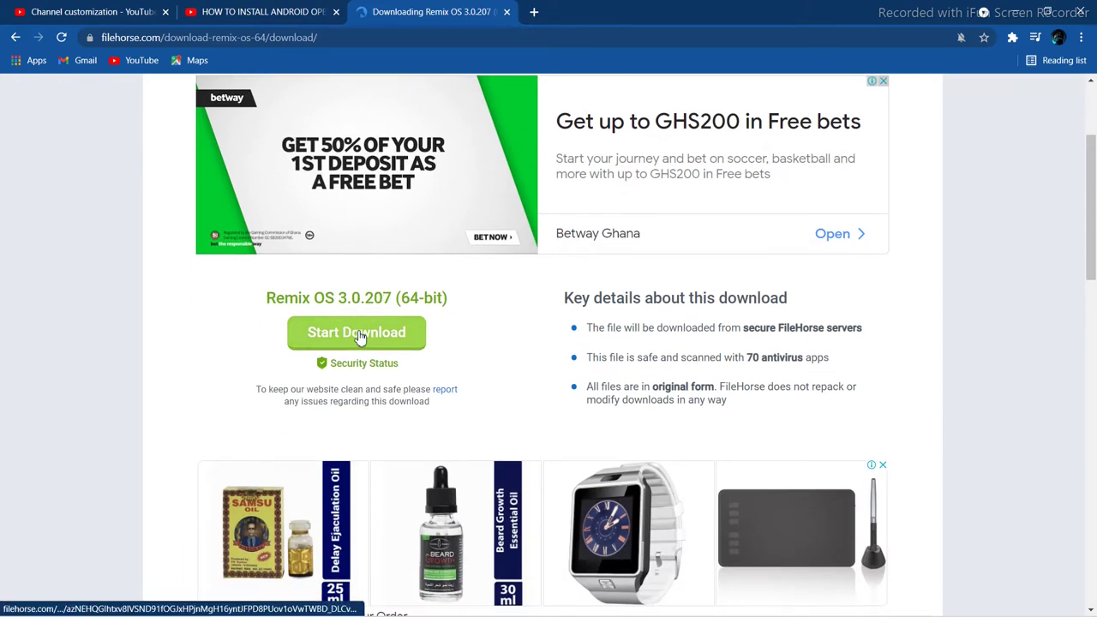
left_click(360, 338)
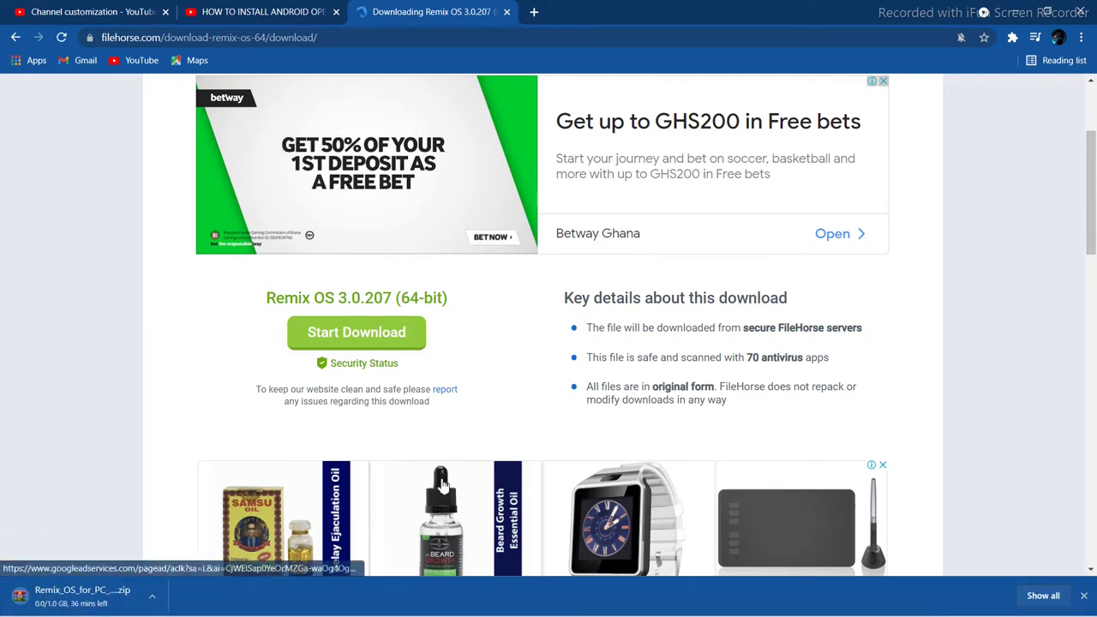
Step: Check the Remix OS download's progress in the browser's download list, and minimize the browser
left_click(1082, 37)
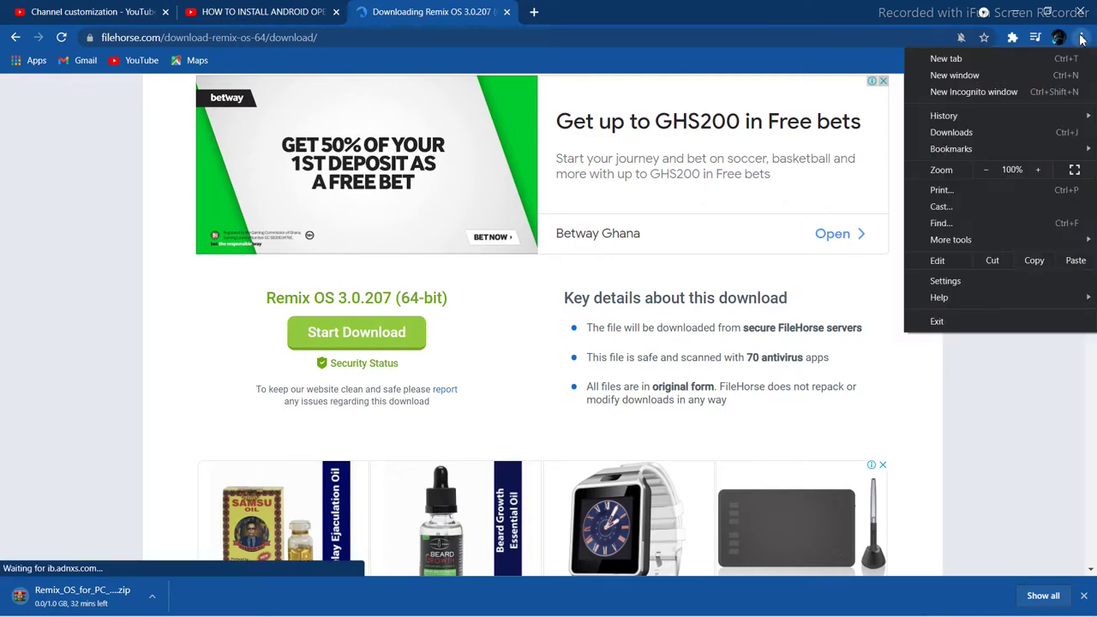
left_click(951, 133)
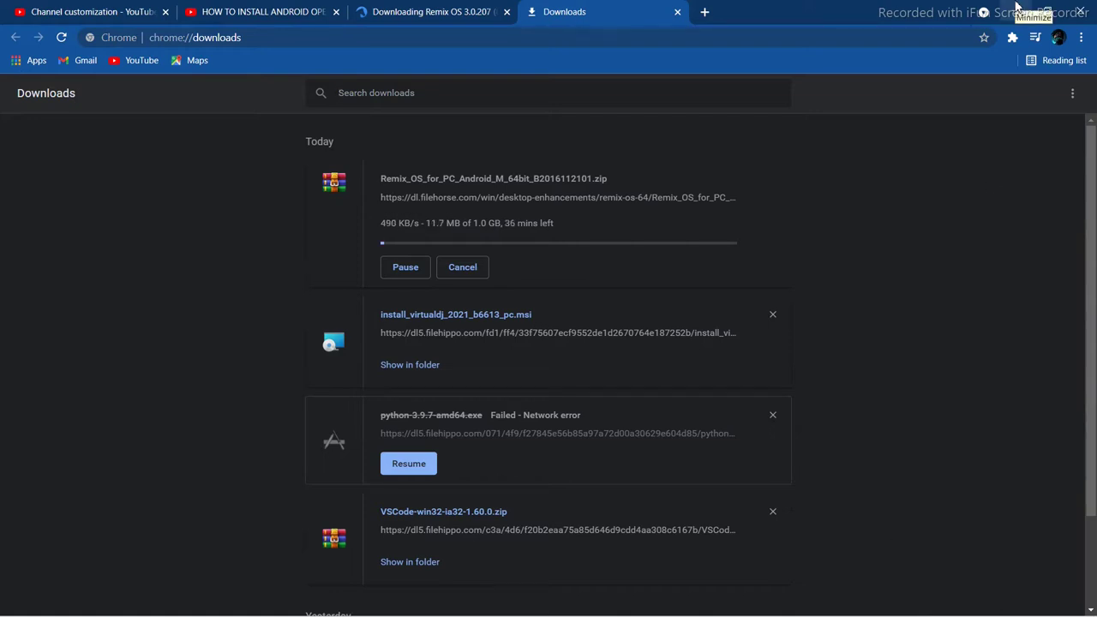
left_click(1014, 12)
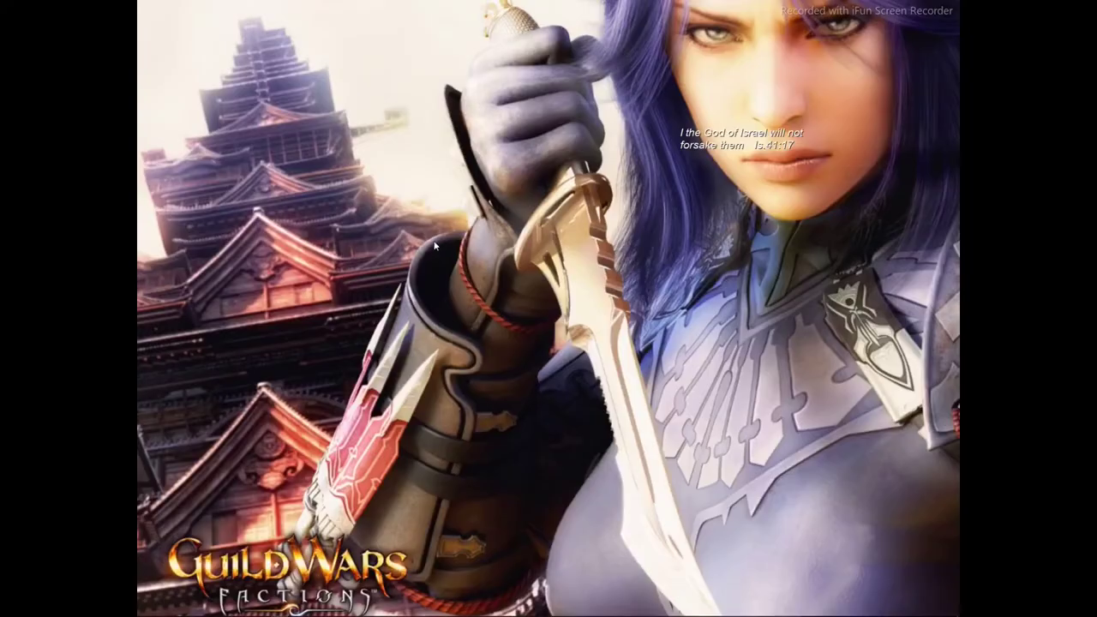
Step: Show the desktop icons and open Disk Management through the This PC management console
right_click(434, 243)
mouse_move(480, 249)
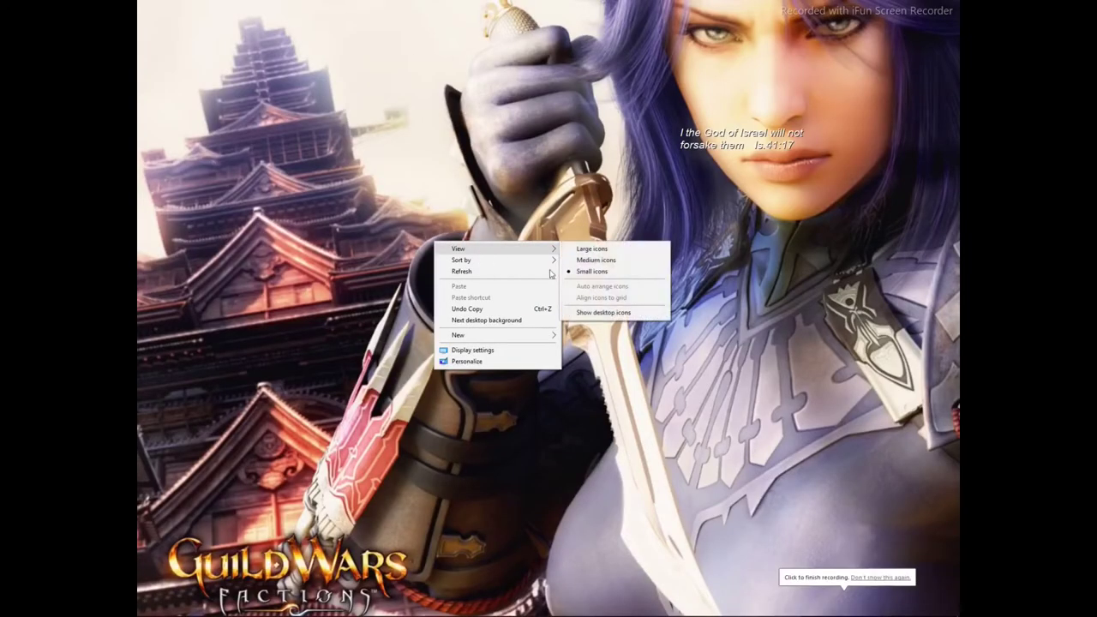
left_click(617, 314)
right_click(161, 12)
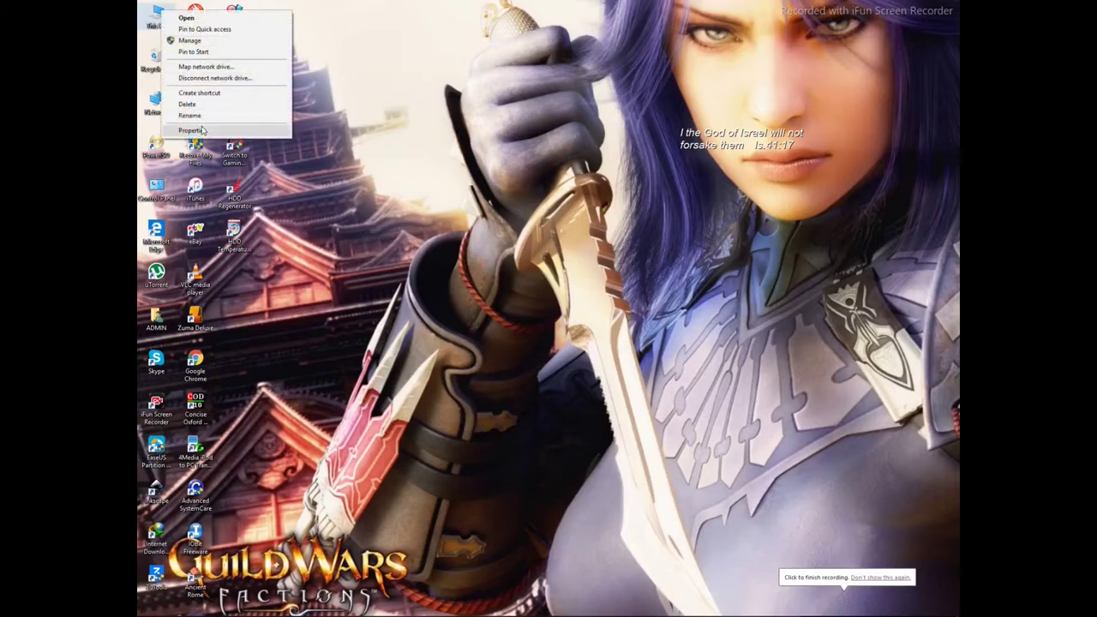
left_click(189, 41)
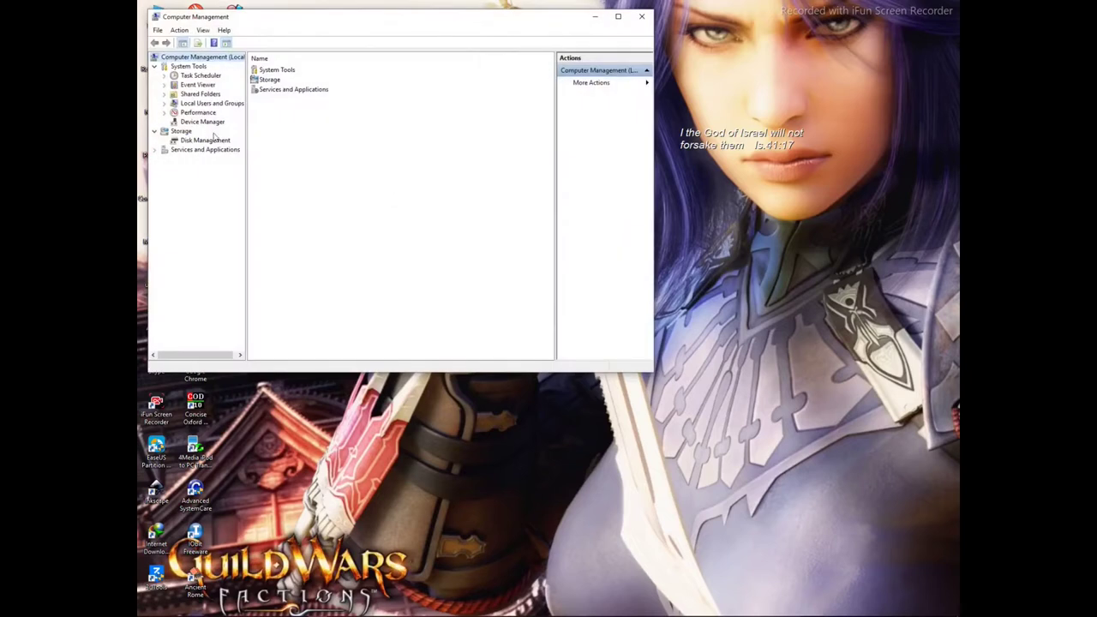
left_click(201, 142)
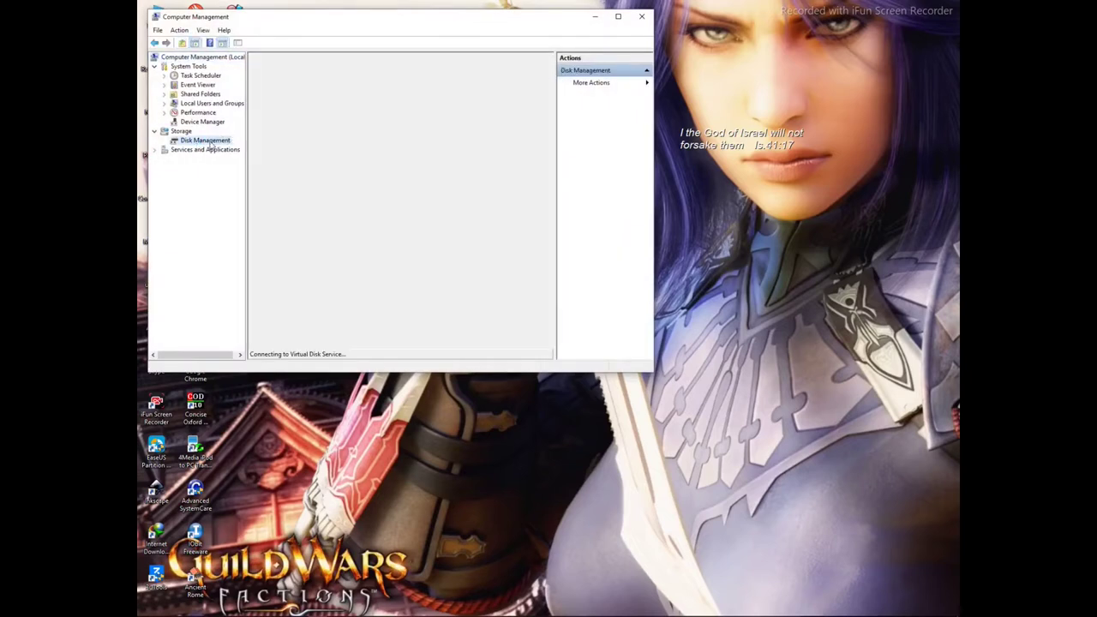
Step: Open the Shrink Volume settings for the New Volume (D:) partition on Disk 0
right_click(479, 236)
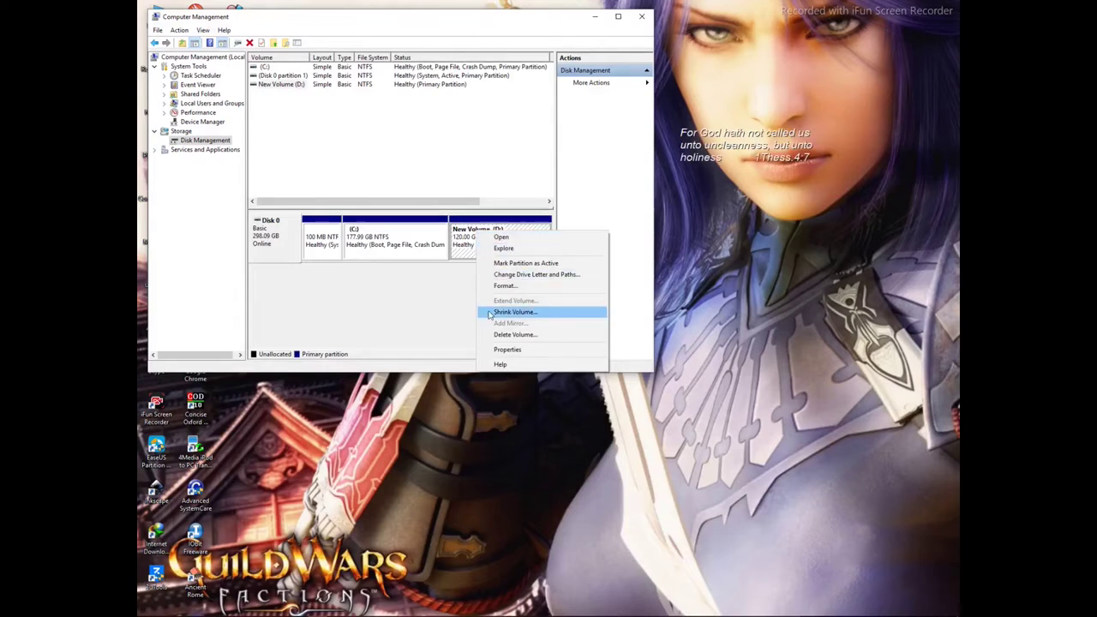
left_click(459, 249)
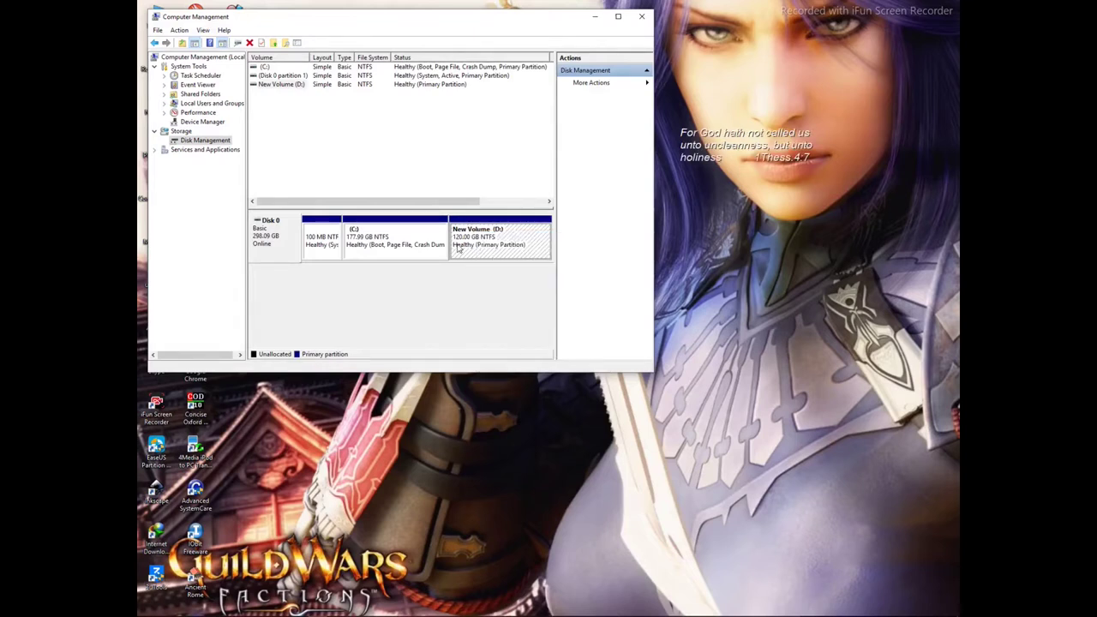
right_click(497, 249)
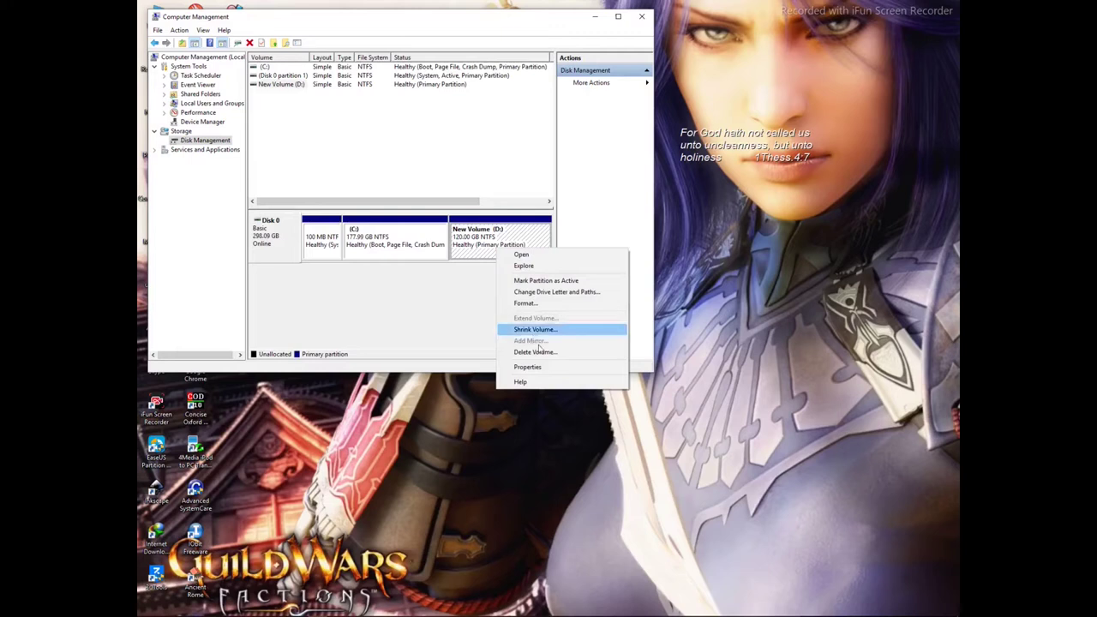
left_click(540, 334)
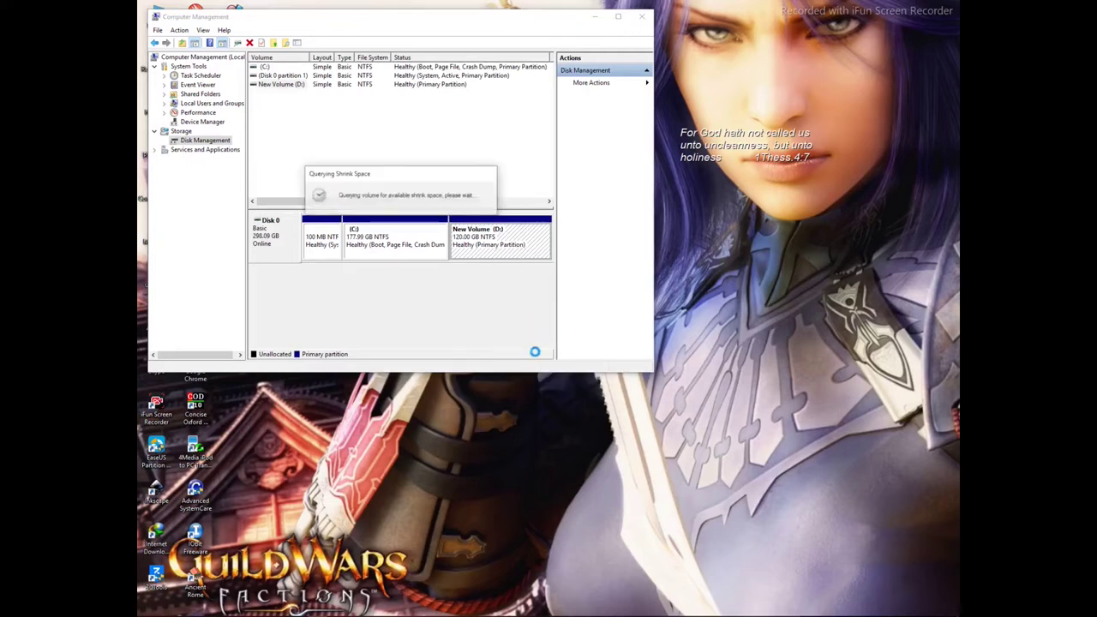
Step: Open the Windows Calculator and multiply 8 by 1024 to convert 8 GB to megabytes
left_click(146, 609)
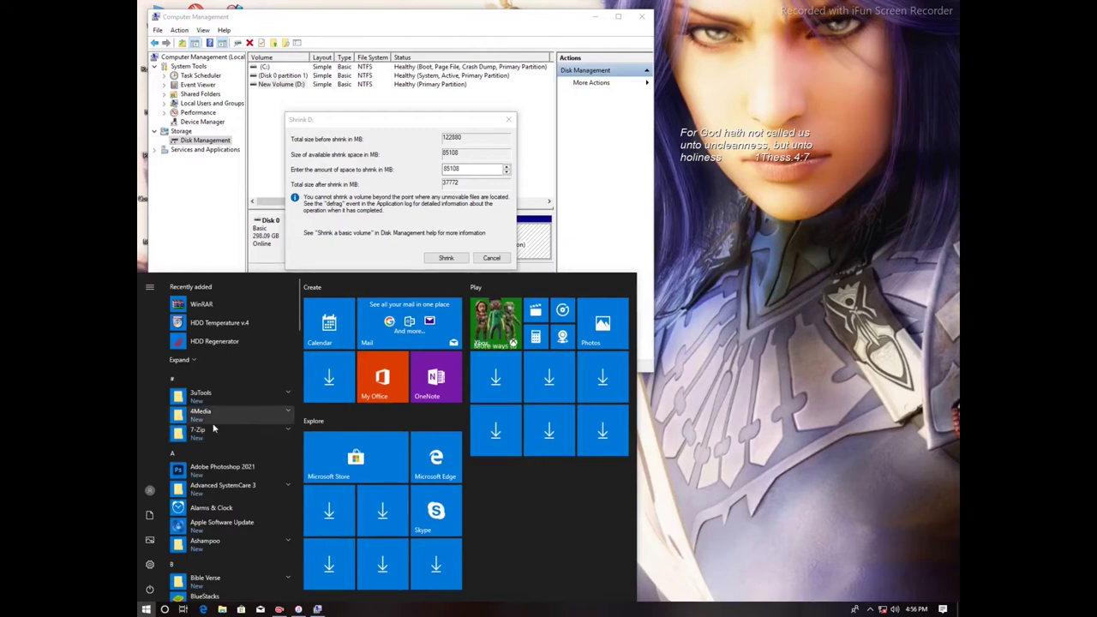
scroll(219, 437, "down", 4)
scroll(214, 429, "down", 2)
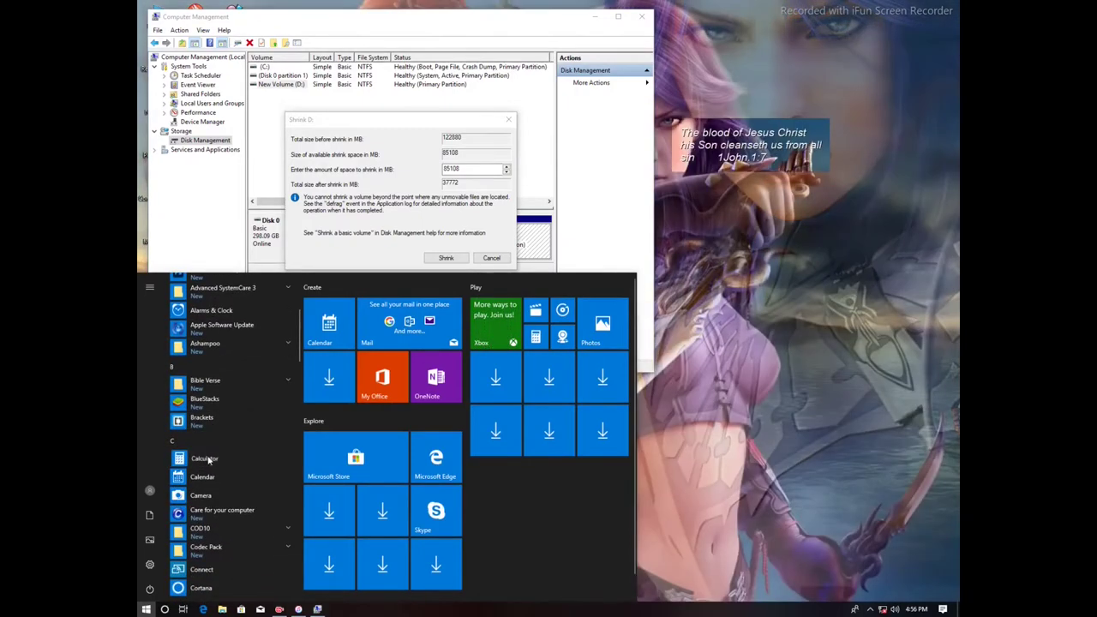
left_click(197, 460)
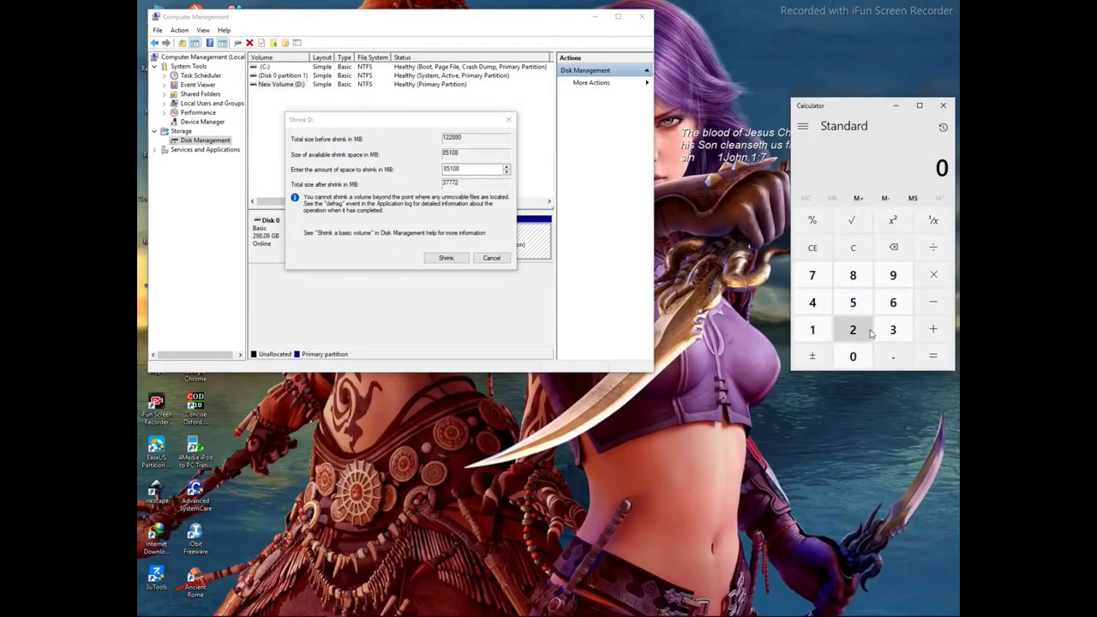
left_click(855, 276)
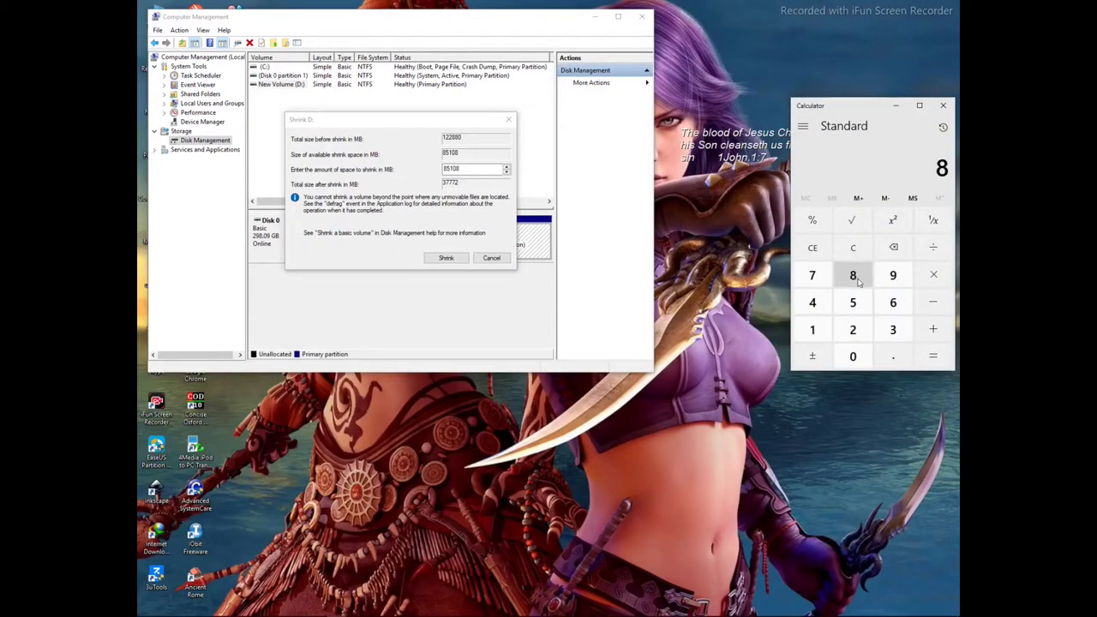
left_click(934, 276)
left_click(813, 329)
left_click(853, 357)
left_click(853, 329)
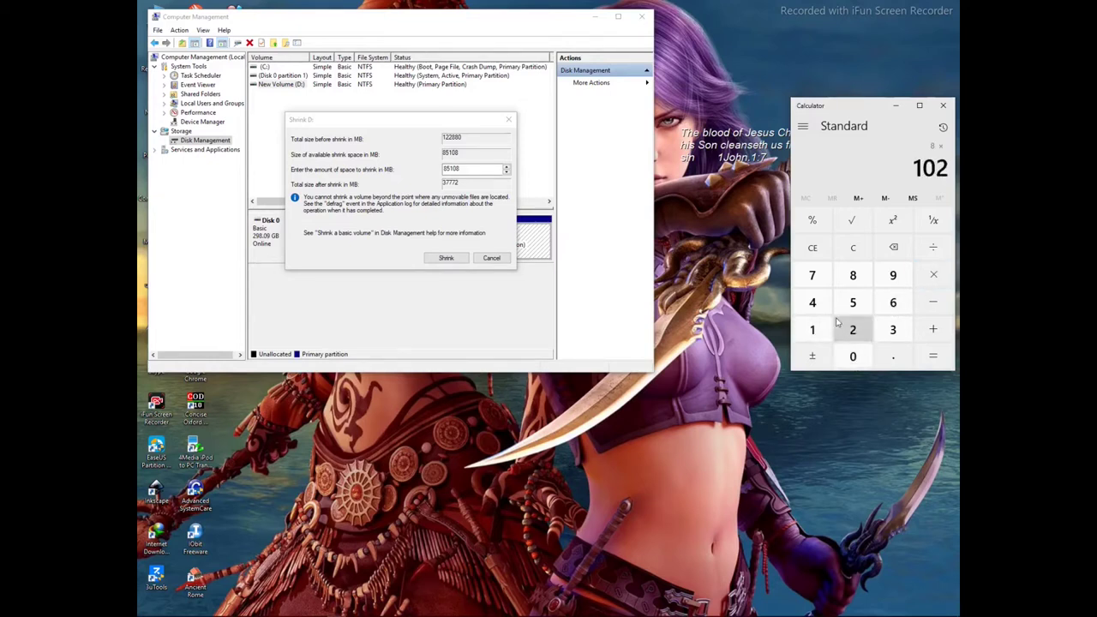
left_click(812, 301)
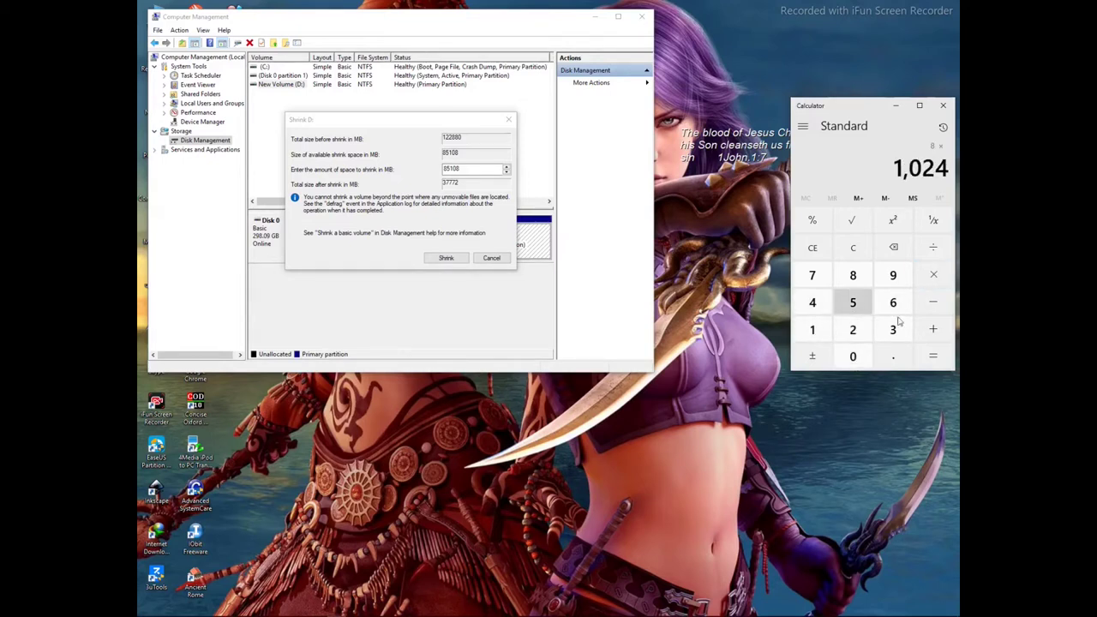
left_click(933, 356)
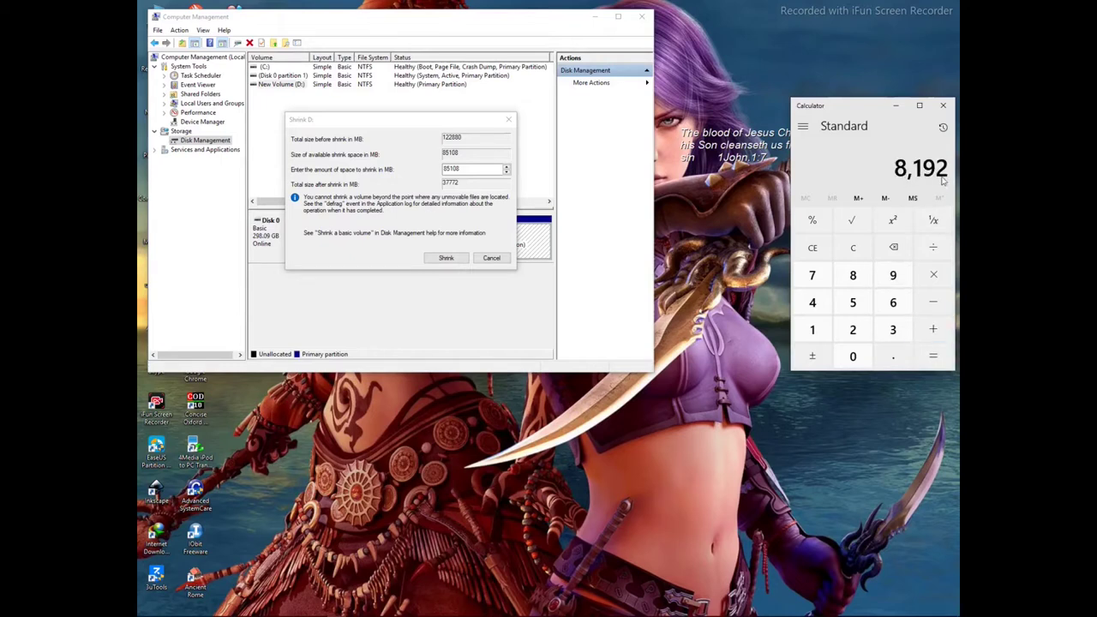
Step: Set the amount of space to shrink to 8192 MB and shrink the D: volume
double_click(450, 168)
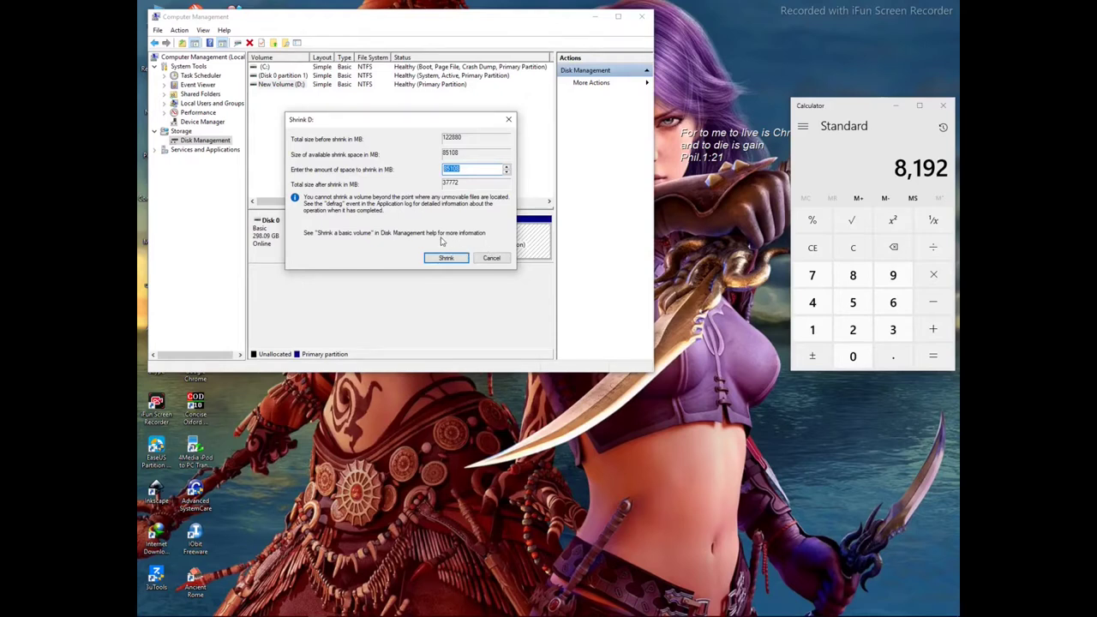
type("8192")
left_click(445, 257)
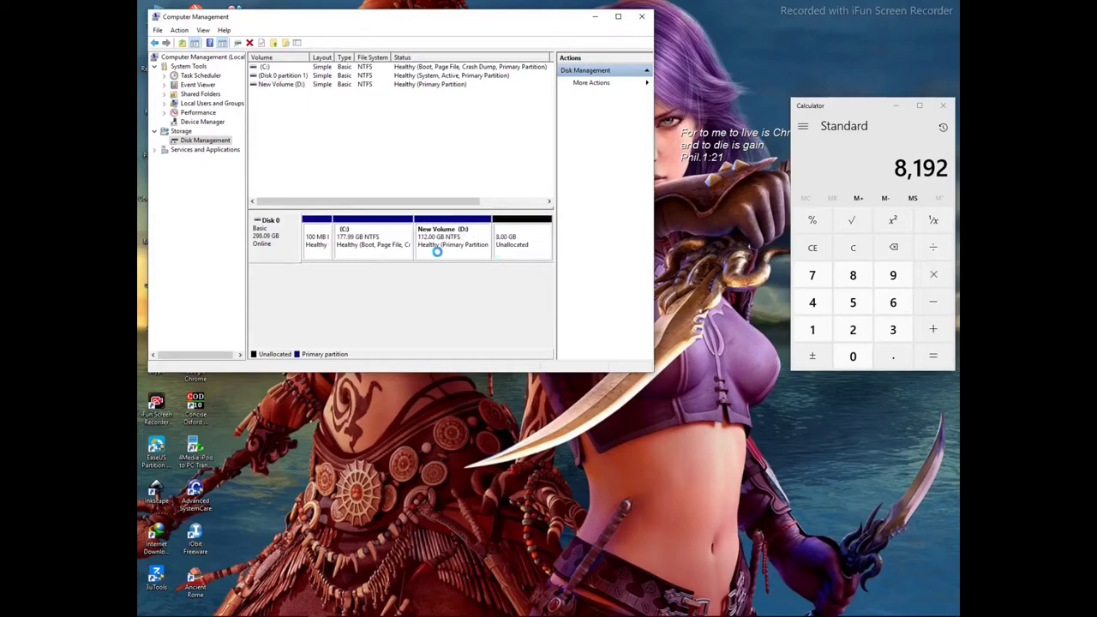
Step: Start a new simple volume on the unallocated space, keeping the 8192 MB size and assigning drive letter Z
right_click(519, 241)
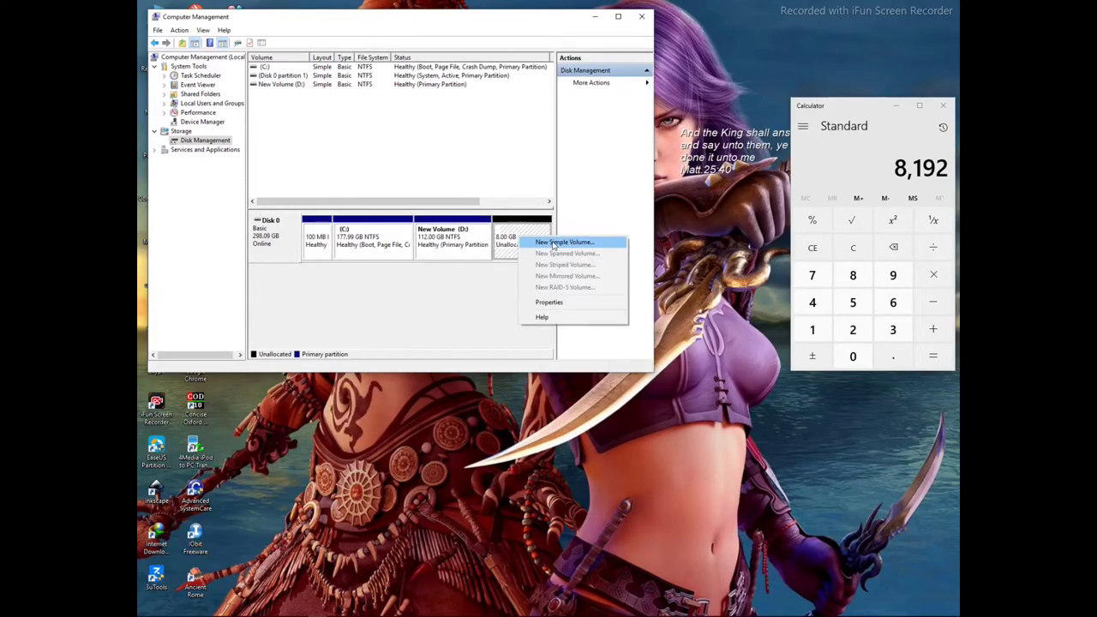
left_click(543, 244)
left_click(447, 251)
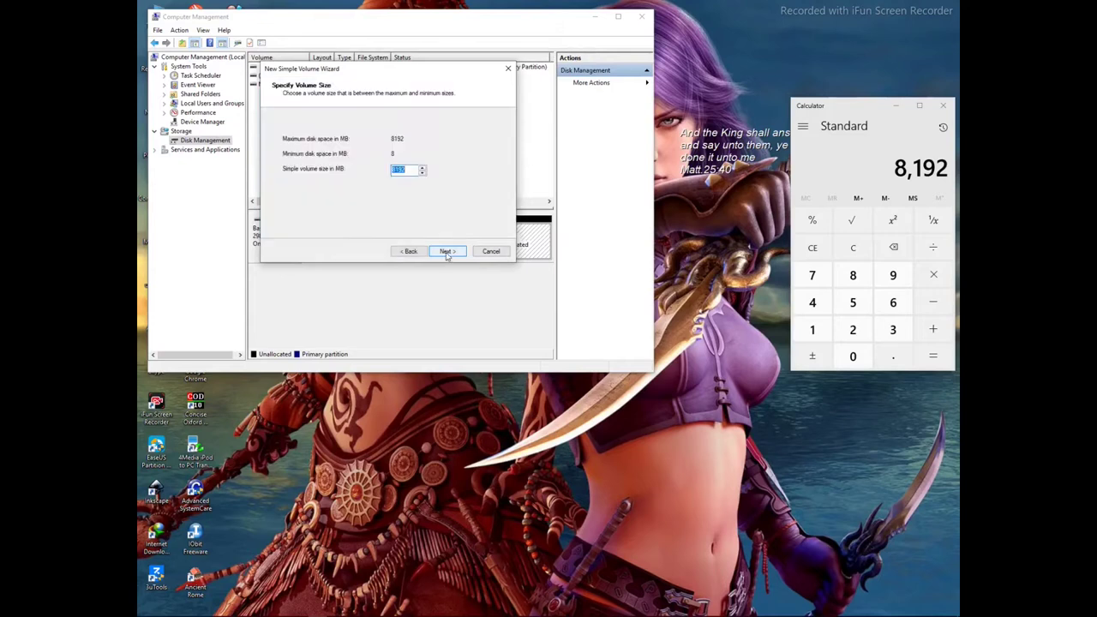
left_click(447, 252)
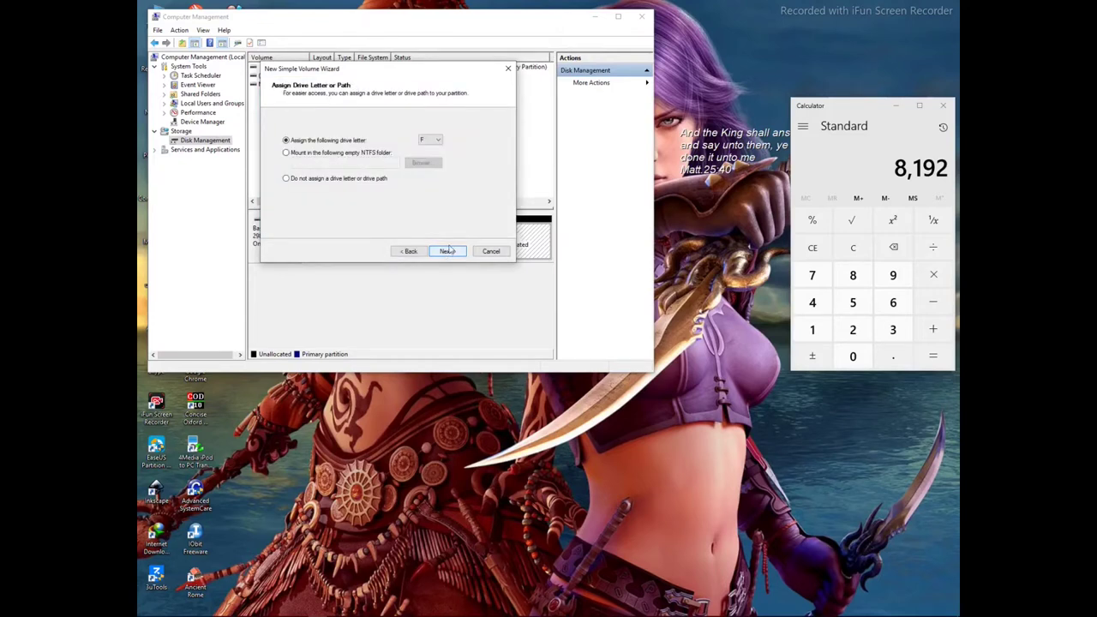
left_click(435, 141)
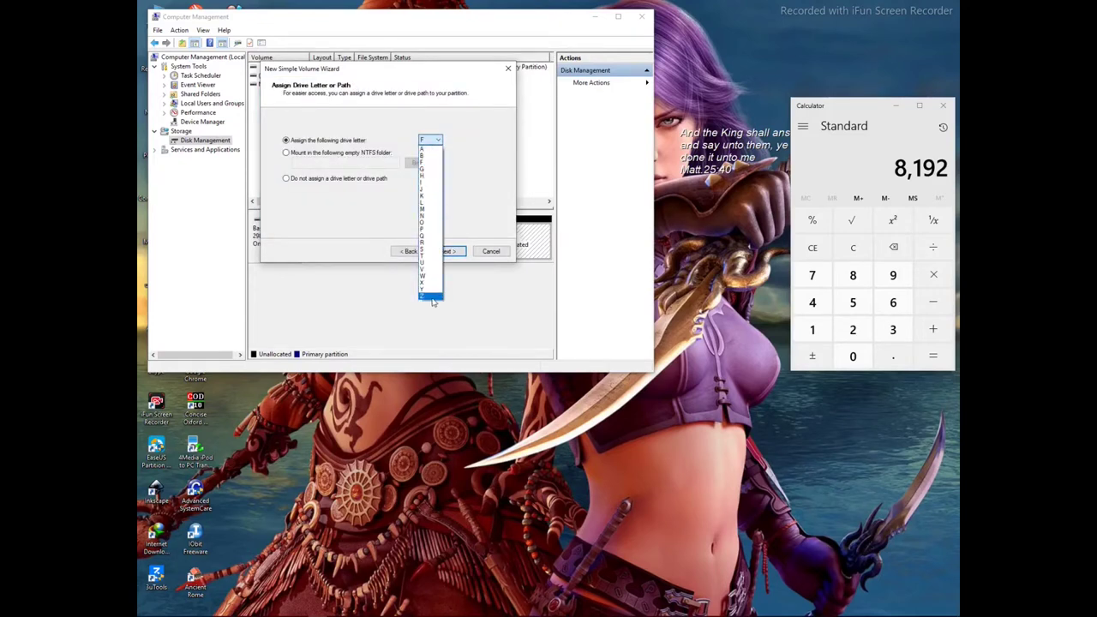
left_click(427, 297)
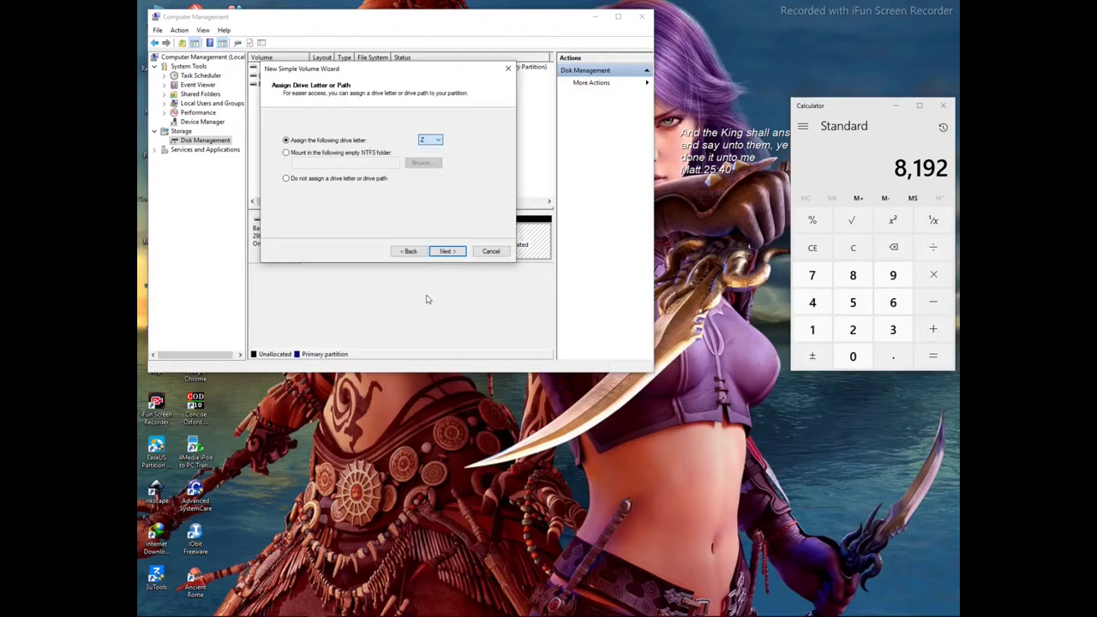
left_click(448, 253)
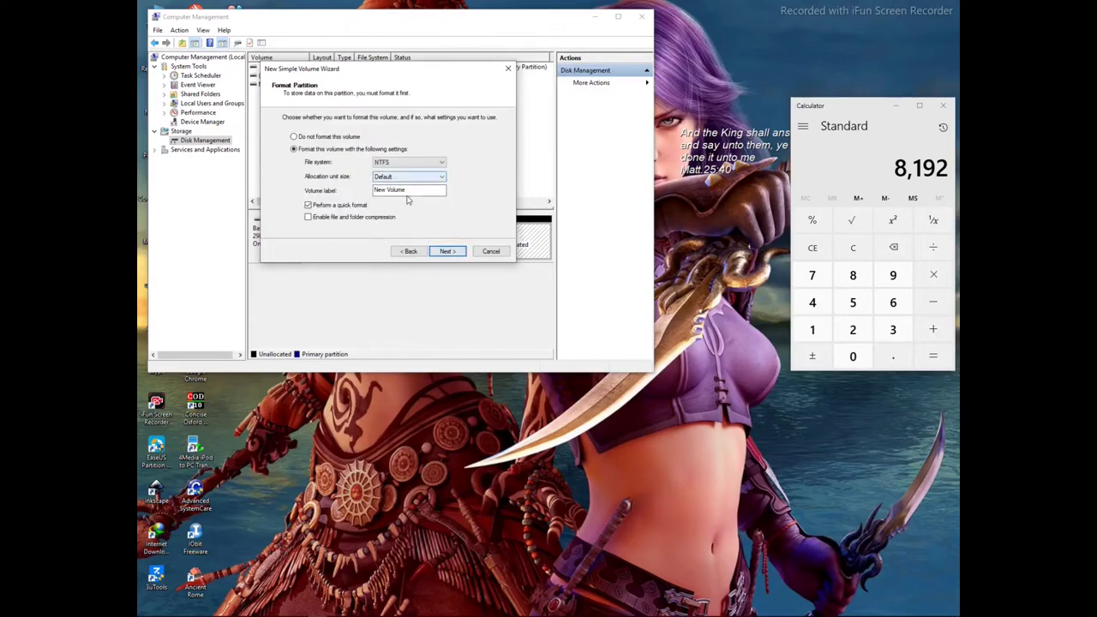
Step: Label the new volume REMIX OS, create it with NTFS quick format, and close Computer Management
left_click_drag(420, 189, 368, 194)
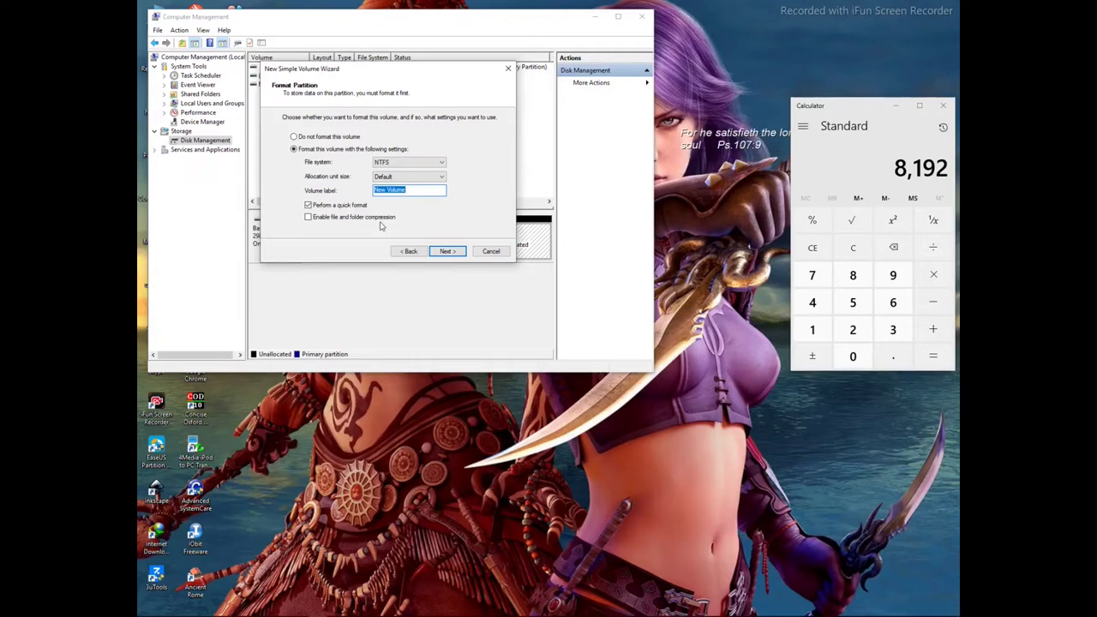
type("P")
left_click(443, 251)
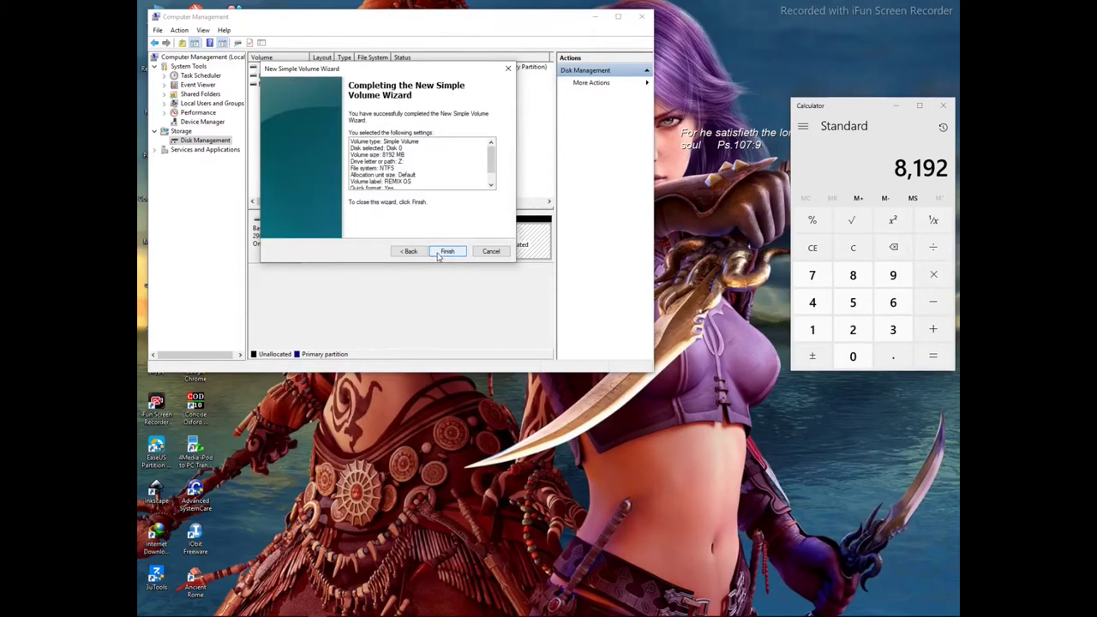
left_click(449, 252)
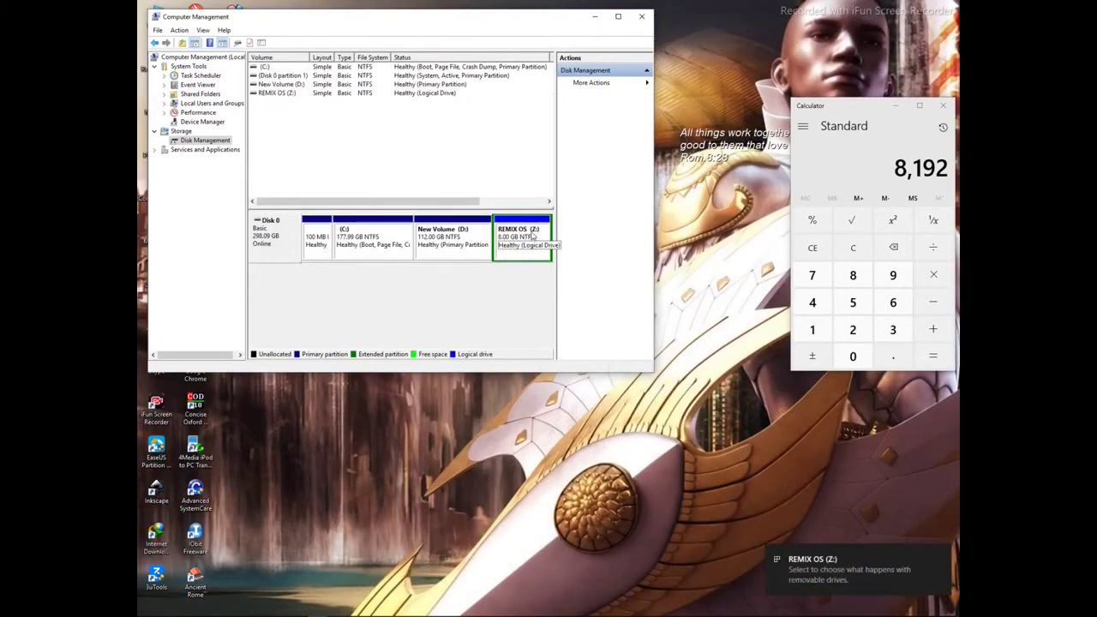
left_click(642, 17)
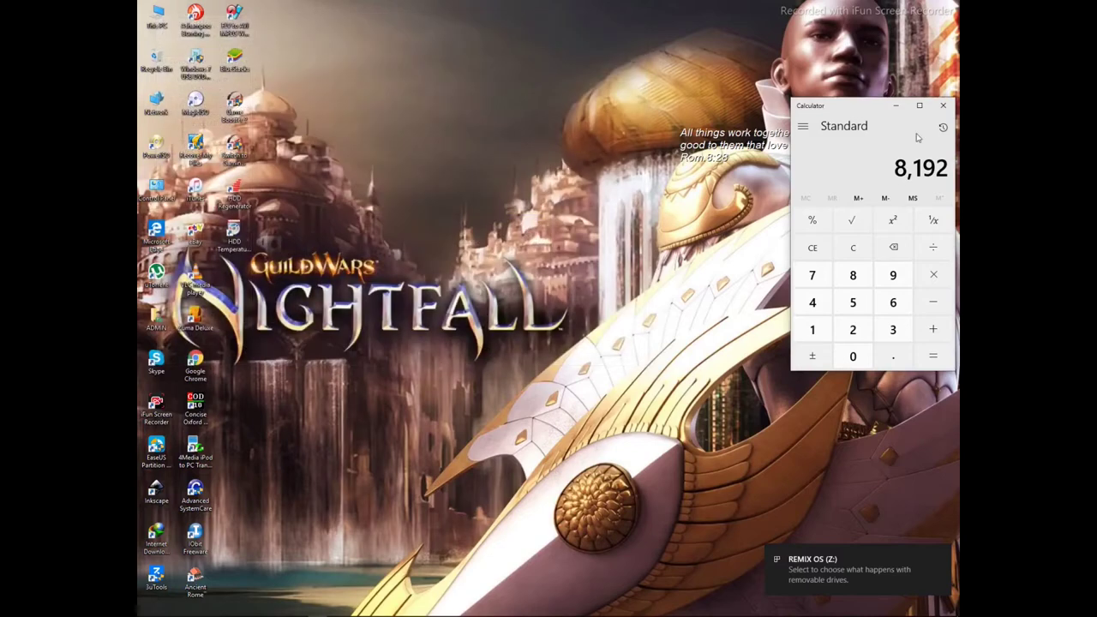
Step: Close the Calculator and refresh the desktop
left_click(944, 106)
right_click(509, 135)
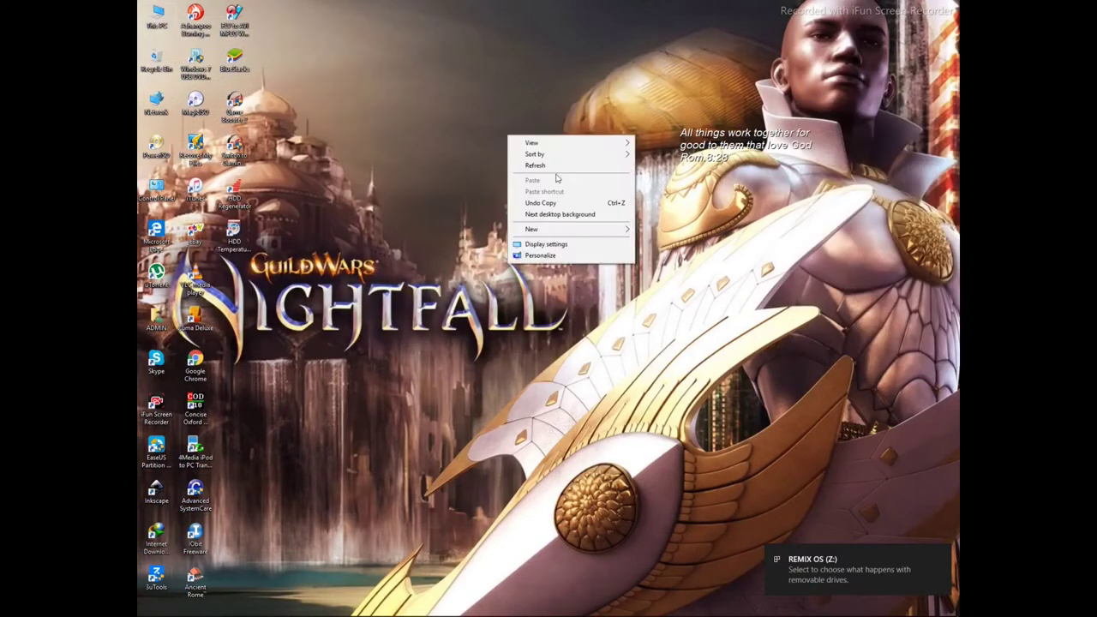
left_click(549, 166)
Step: Open This PC to check the drives, look into New Volume (D:) and return to the drive overview
double_click(157, 16)
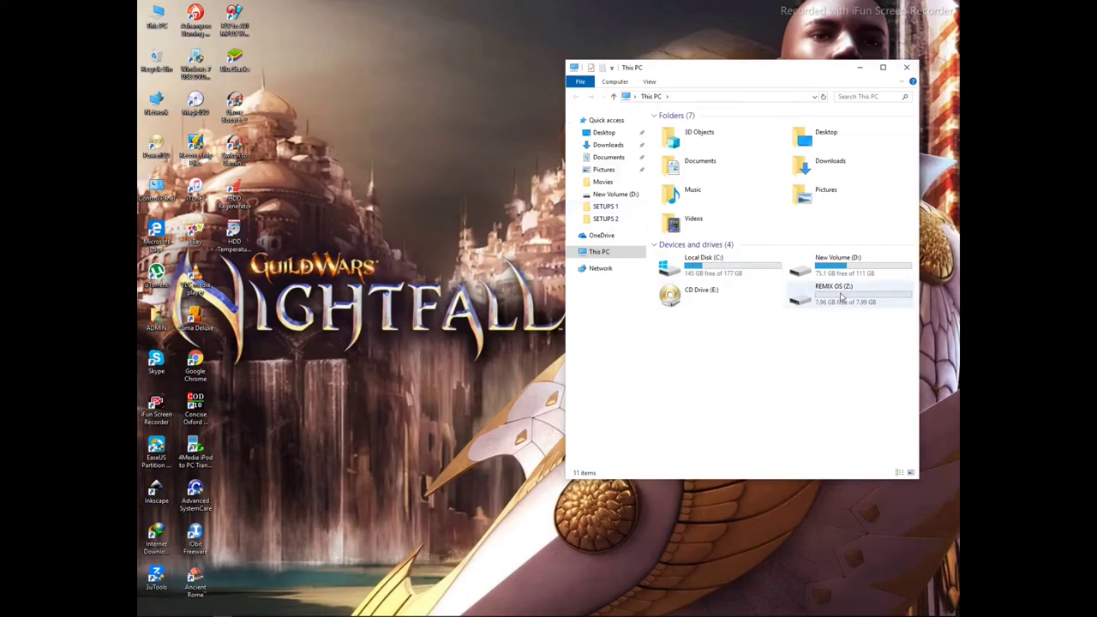
double_click(839, 266)
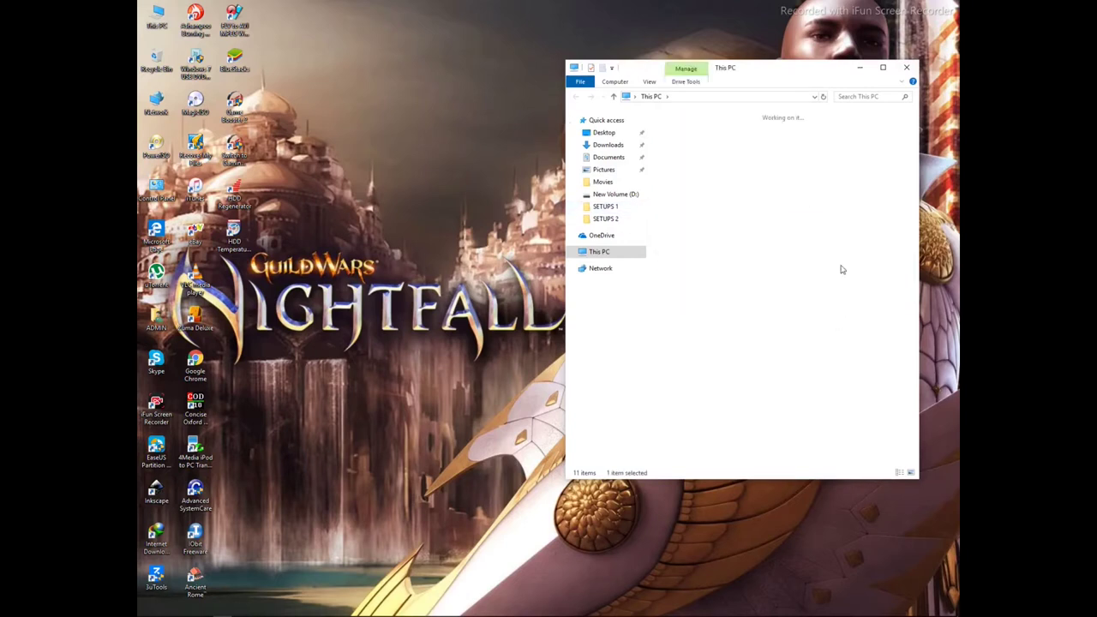
left_click(577, 97)
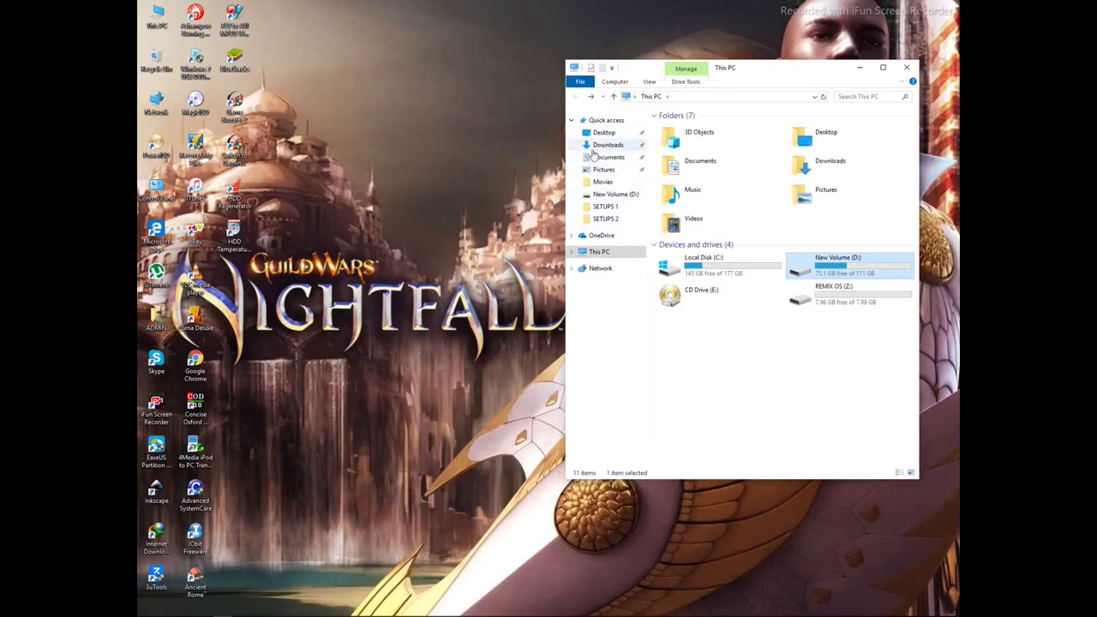
left_click(608, 148)
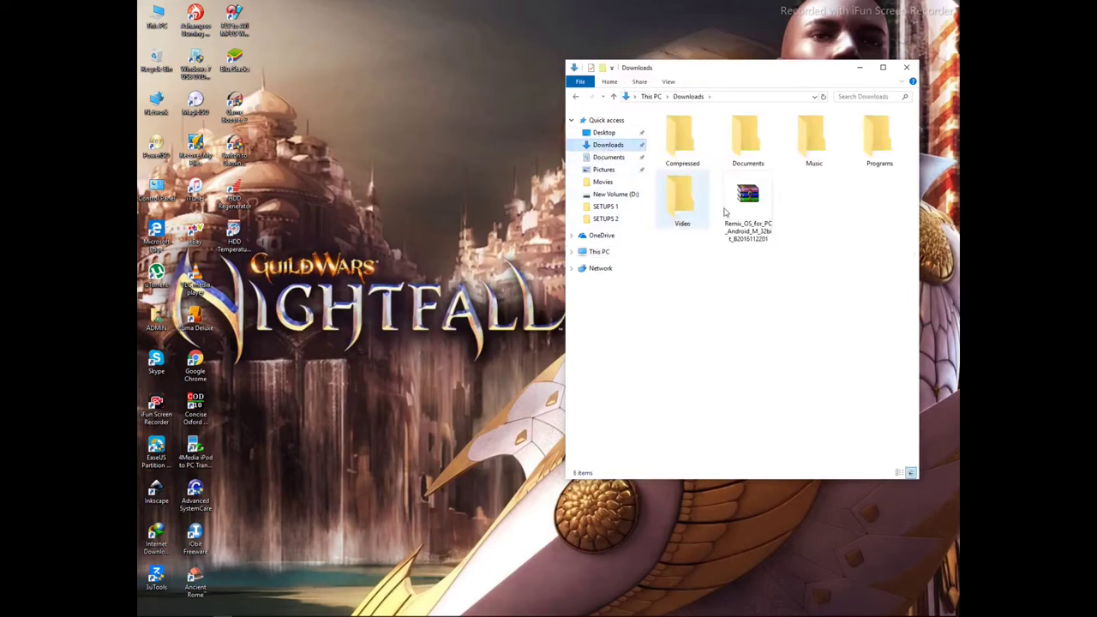
right_click(742, 220)
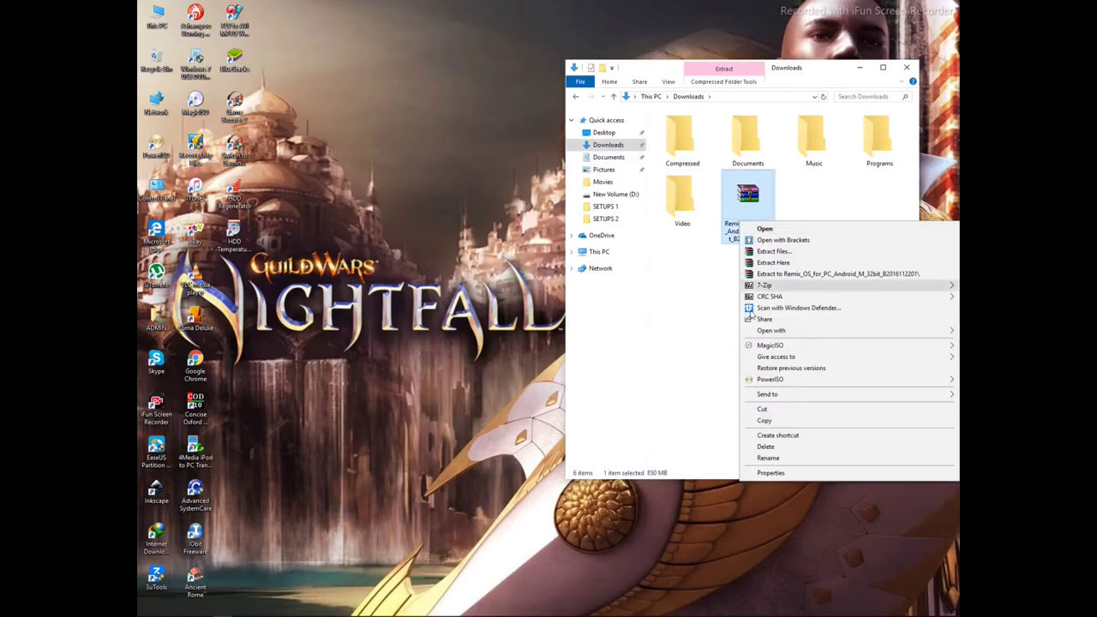
left_click(791, 254)
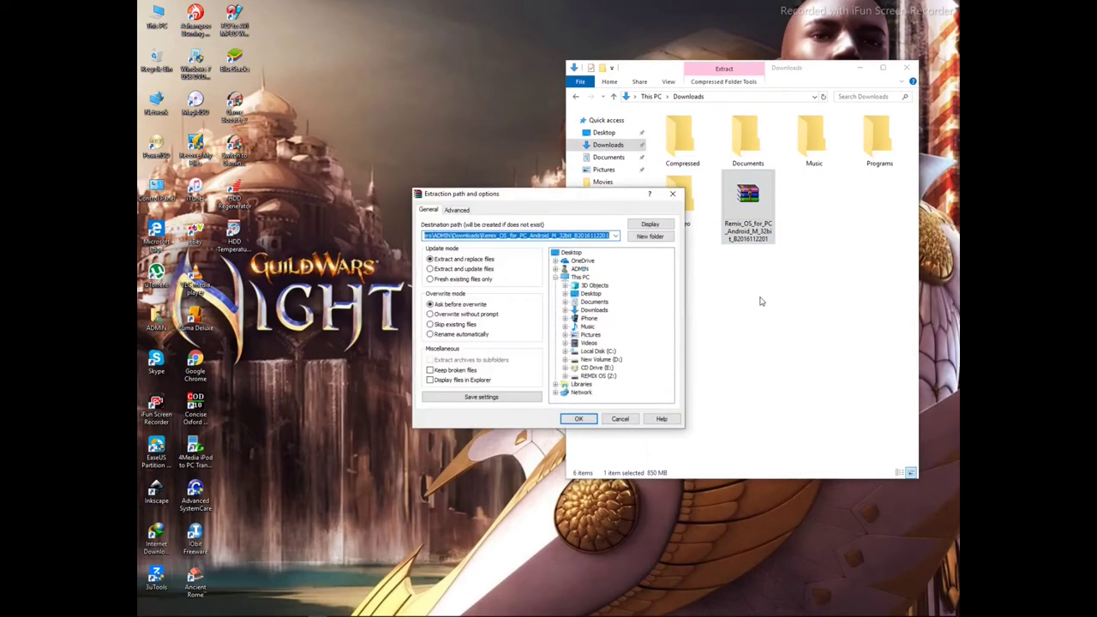
left_click(594, 422)
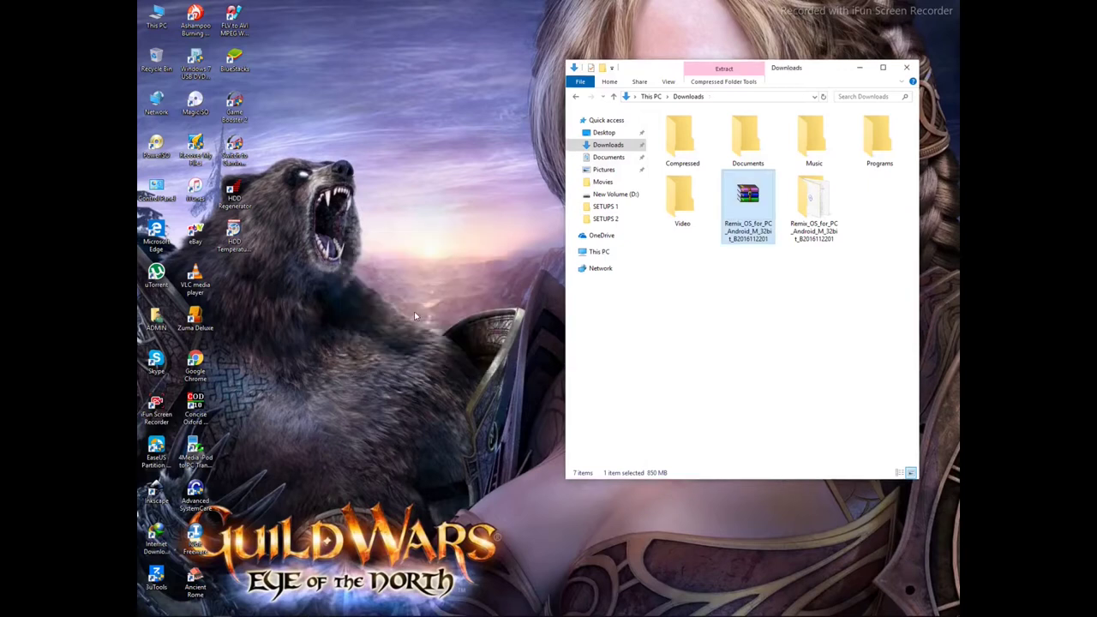
Step: Refresh the desktop and the Downloads folder
right_click(437, 261)
left_click(472, 289)
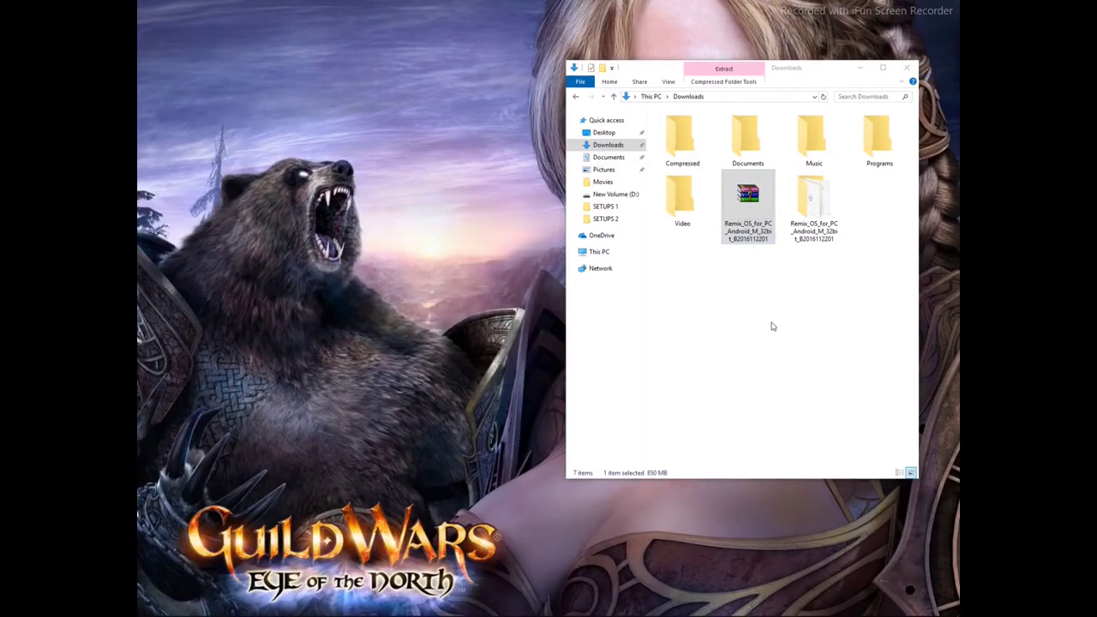
right_click(771, 326)
left_click(780, 364)
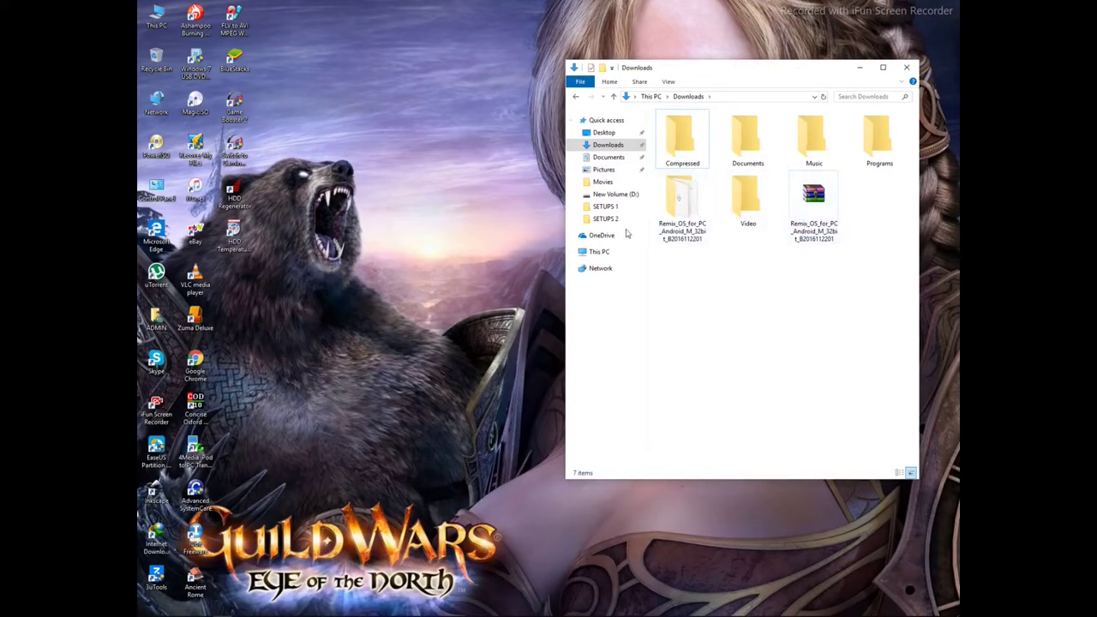
Step: Open the extracted Remix OS folder, display its files as large icons, and move the window toward the middle of the desktop
double_click(677, 230)
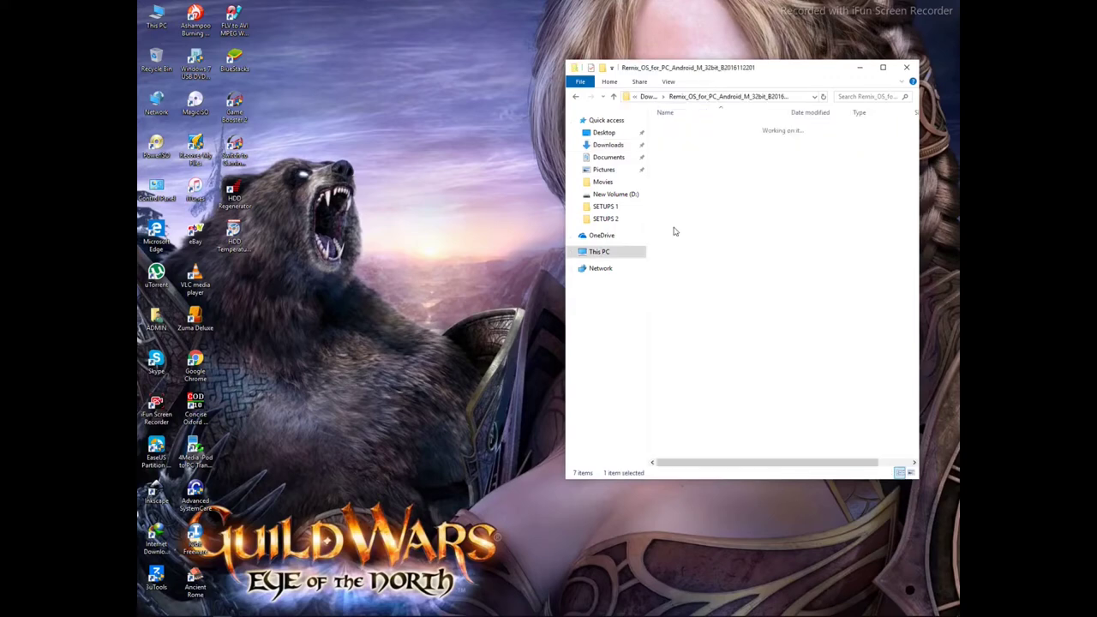
left_click(914, 463)
left_click(911, 473)
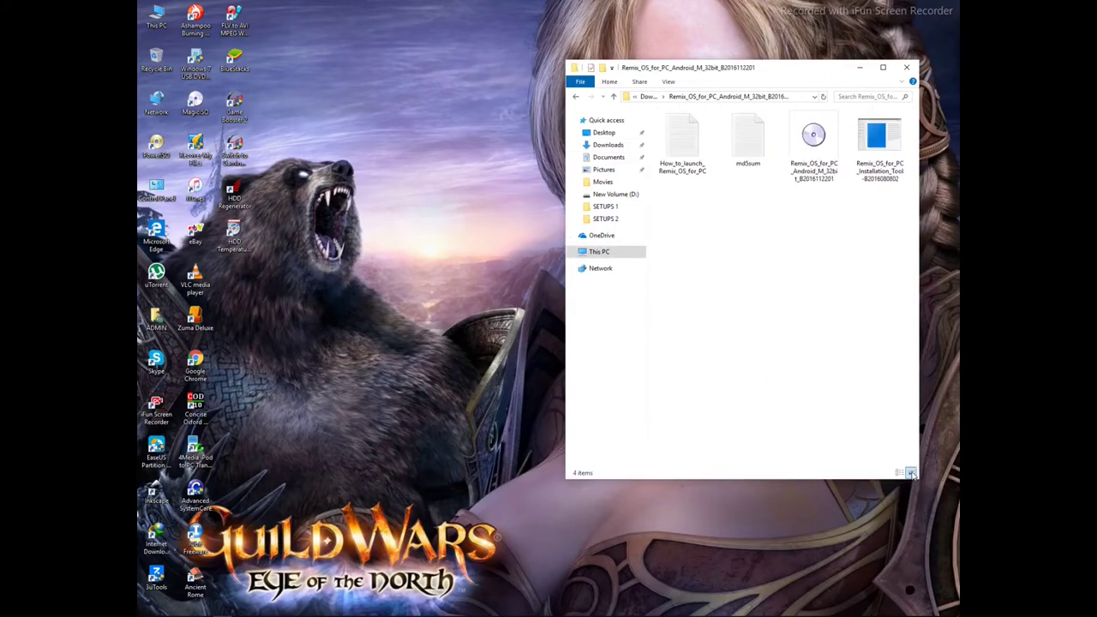
left_click_drag(772, 67, 541, 76)
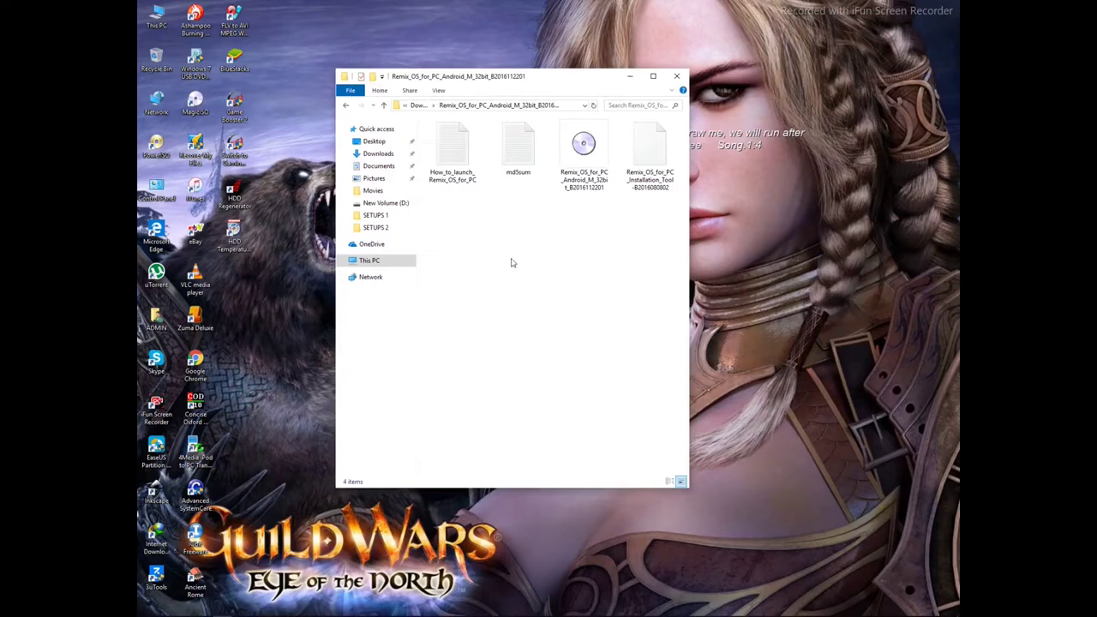
right_click(465, 269)
left_click(510, 308)
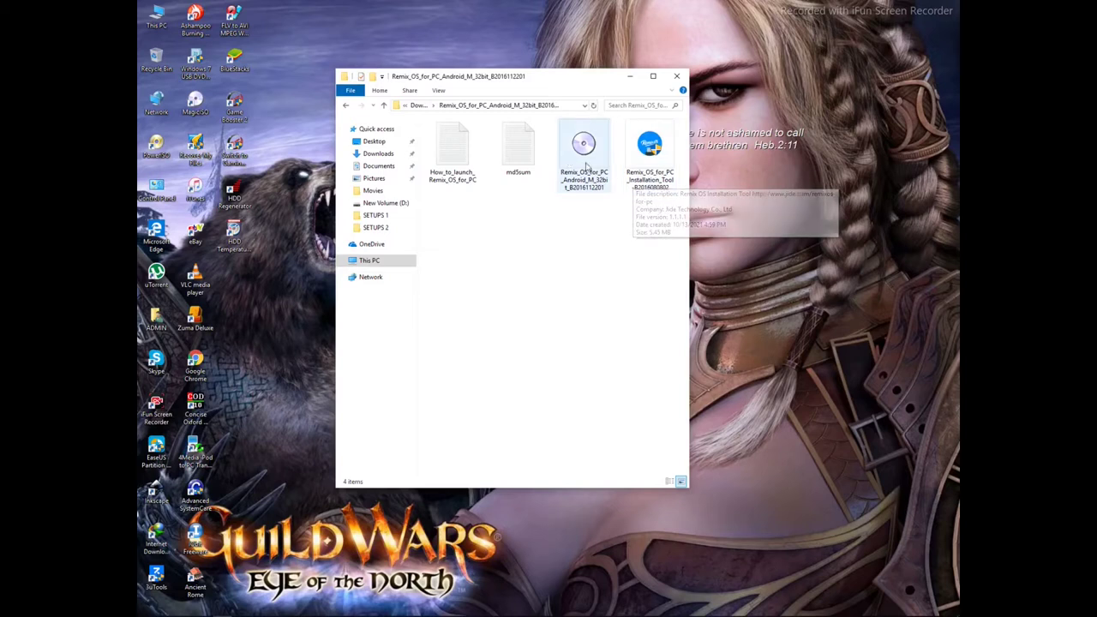
left_click(658, 154)
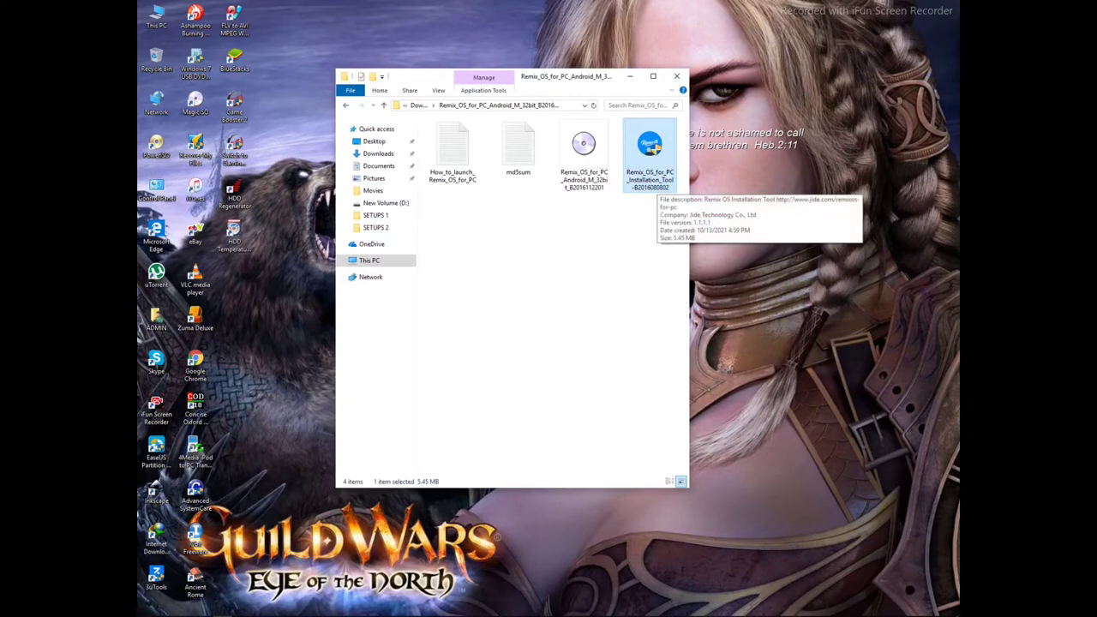
double_click(650, 150)
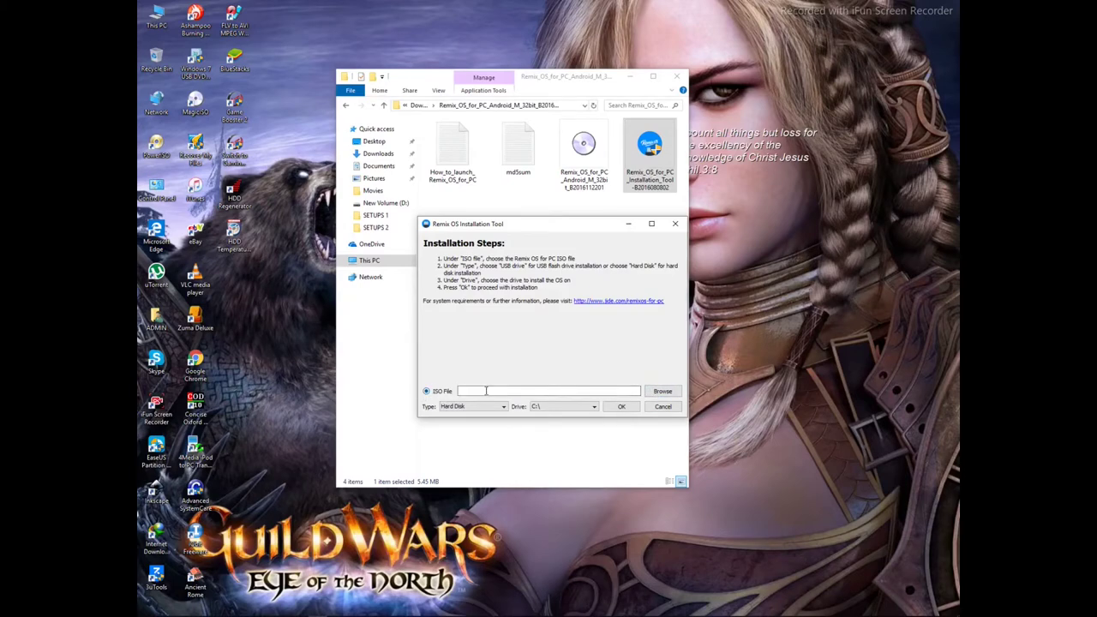
left_click(661, 392)
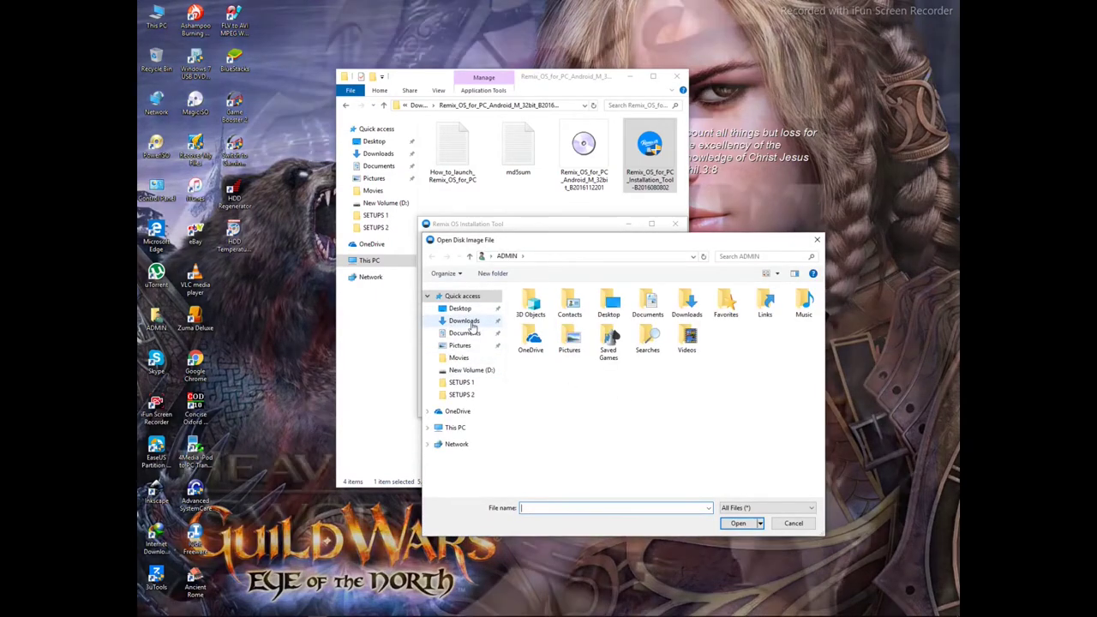
left_click(467, 322)
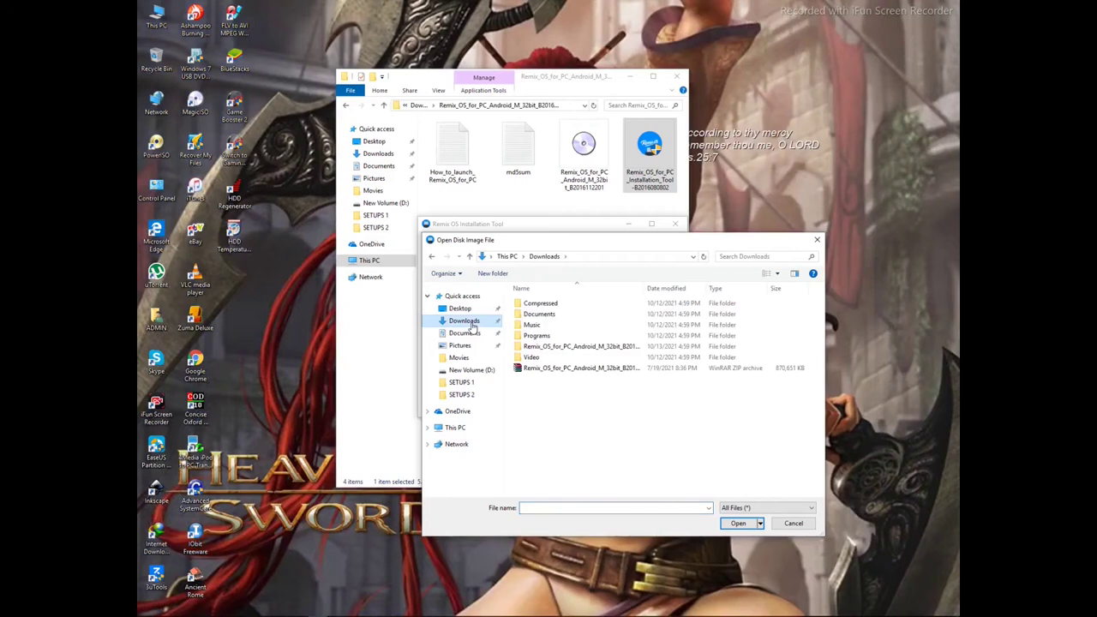
double_click(553, 348)
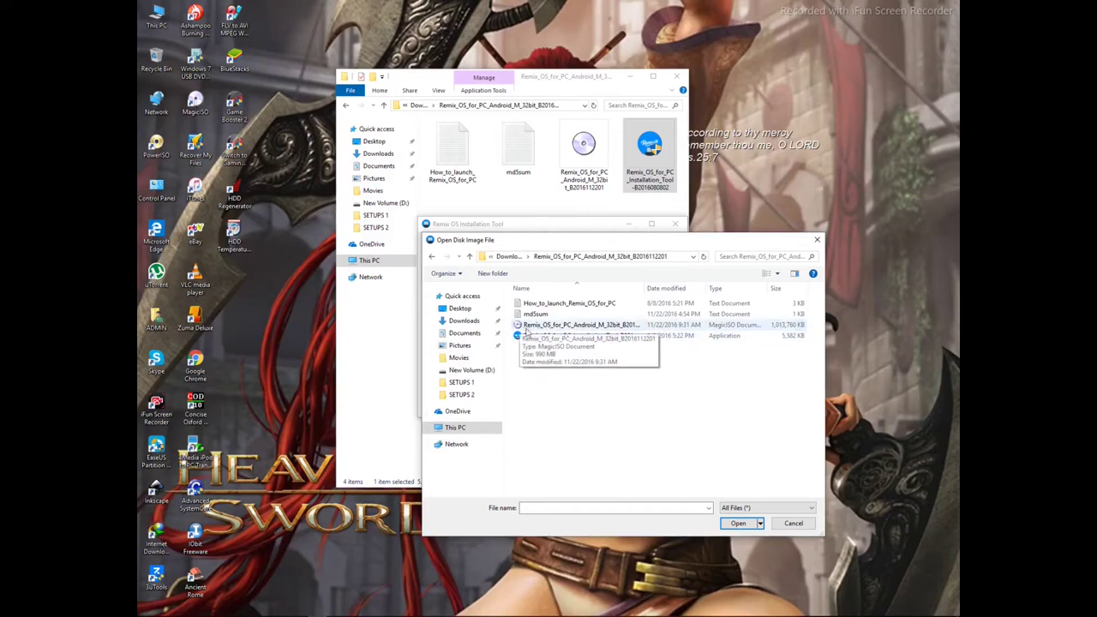
left_click(526, 331)
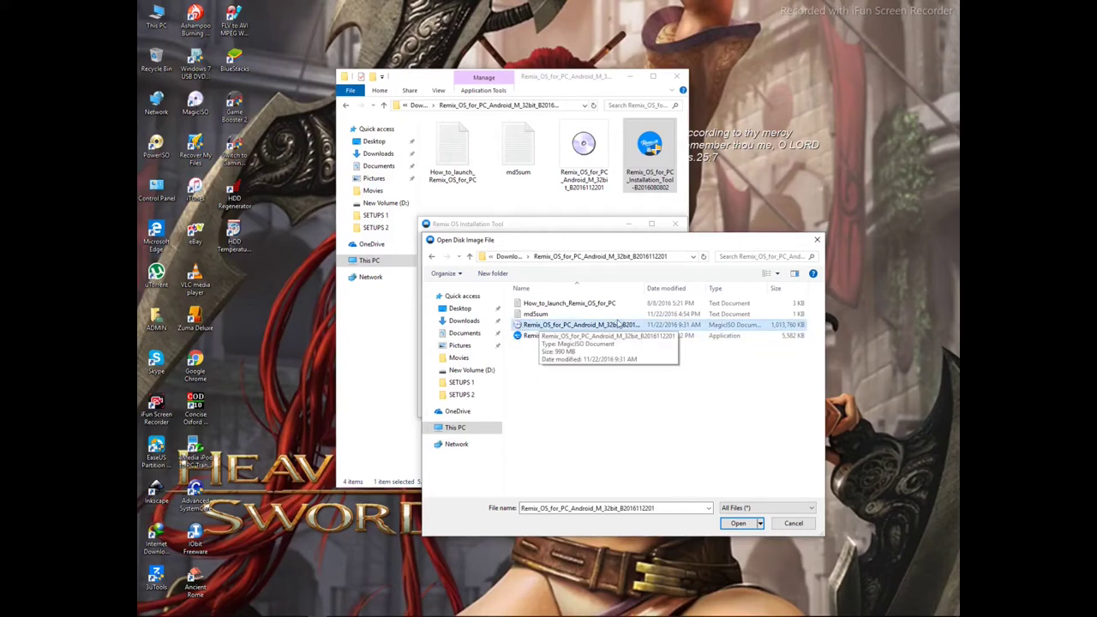
left_click(738, 524)
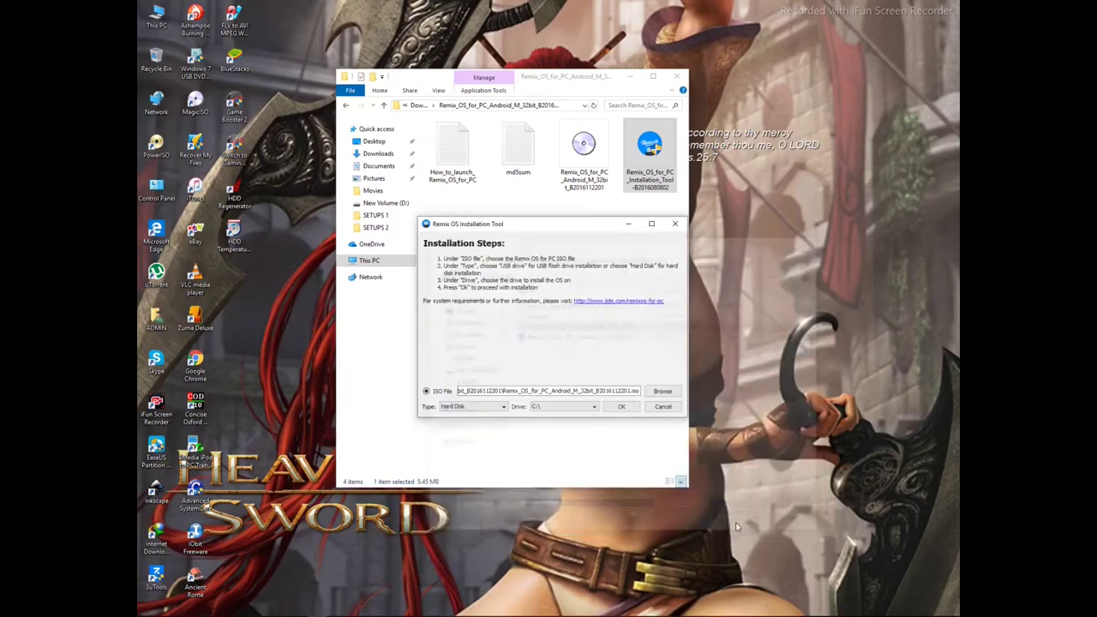
Step: Install Remix OS with type Hard Disk on drive Z:\, checking the drive letter in This PC before starting
left_click(480, 409)
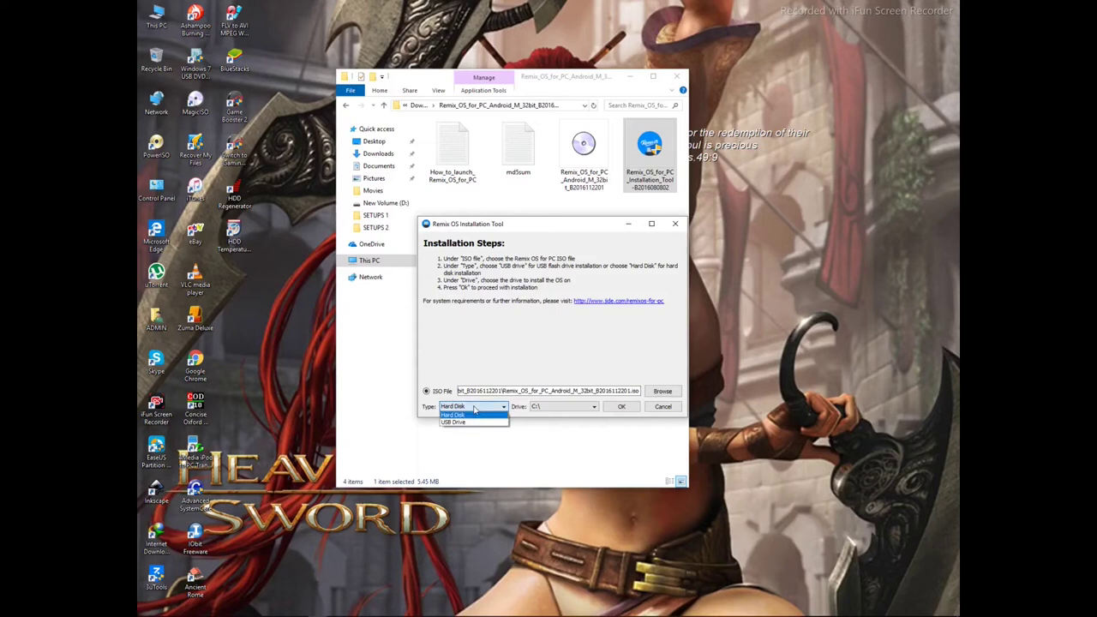
left_click(452, 416)
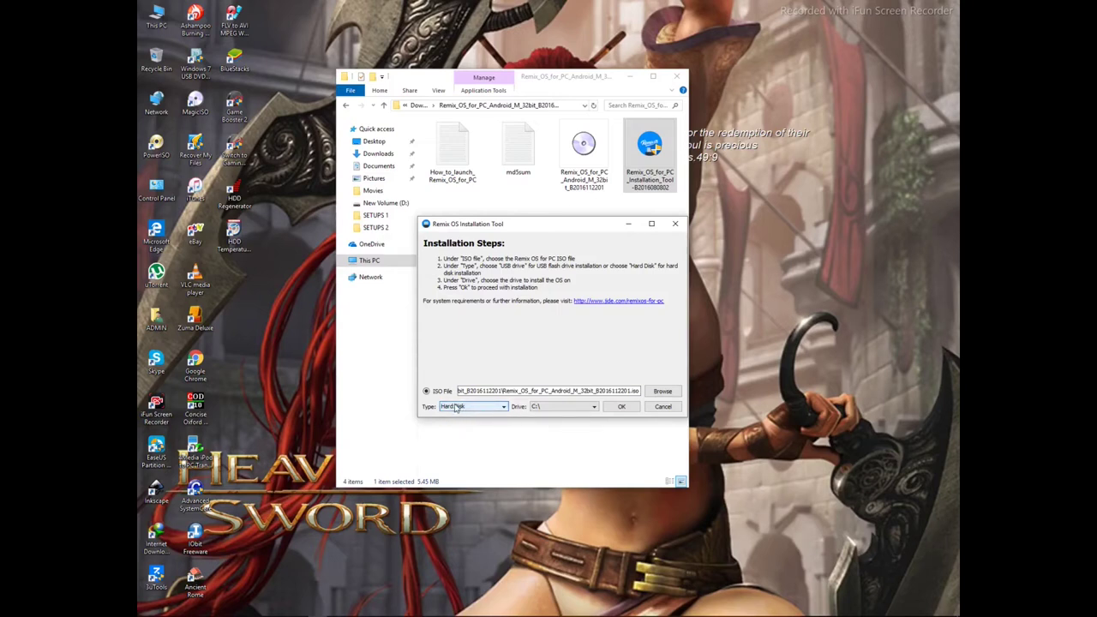
left_click(562, 409)
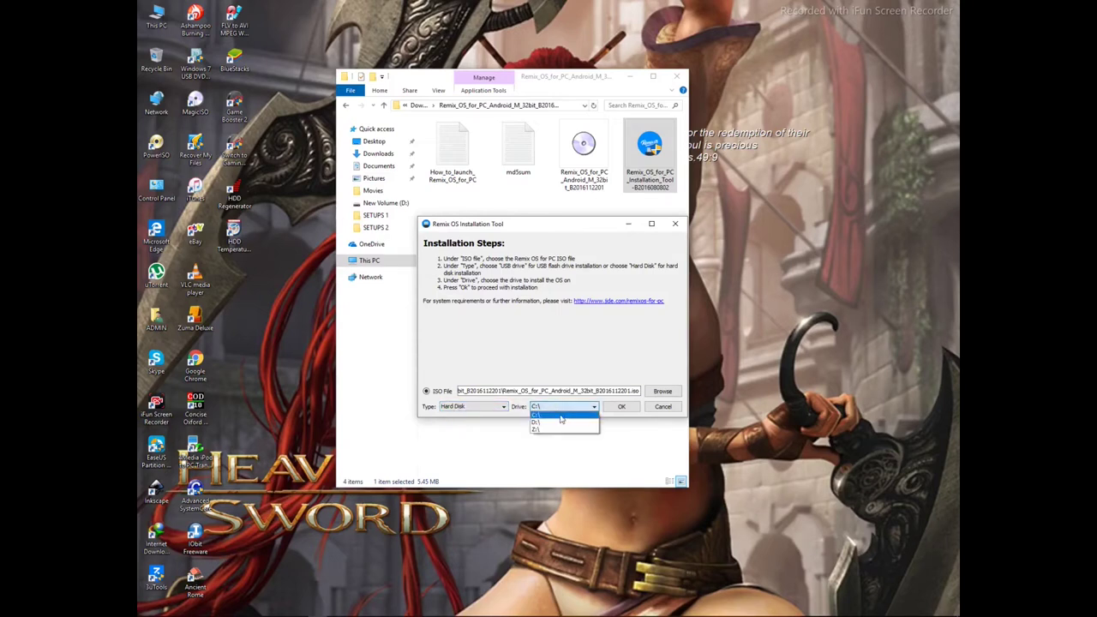
left_click(536, 430)
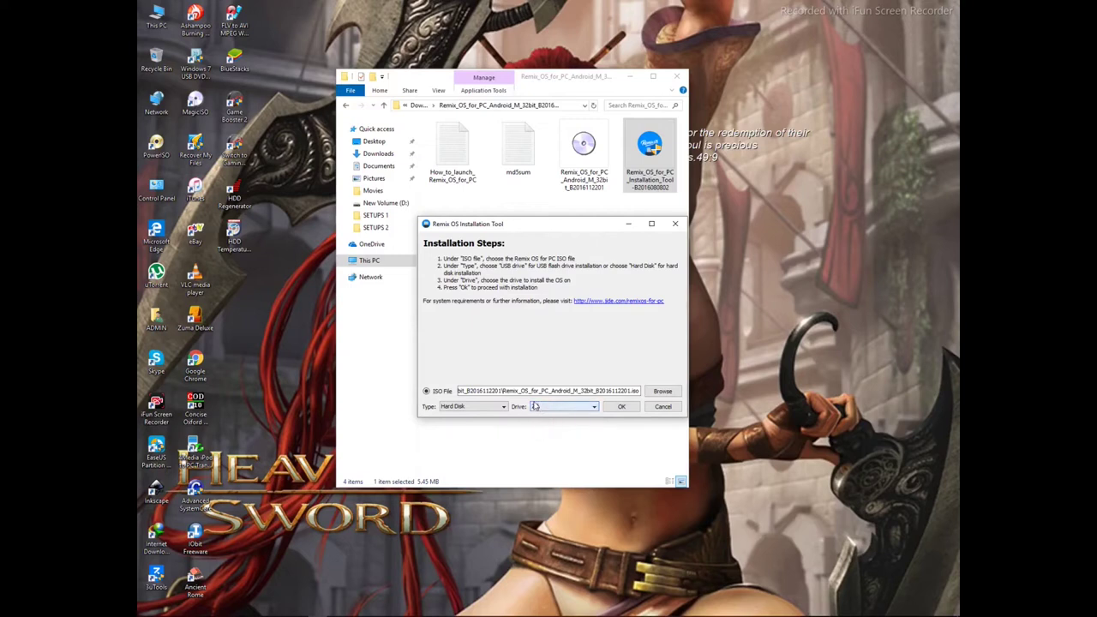
double_click(156, 17)
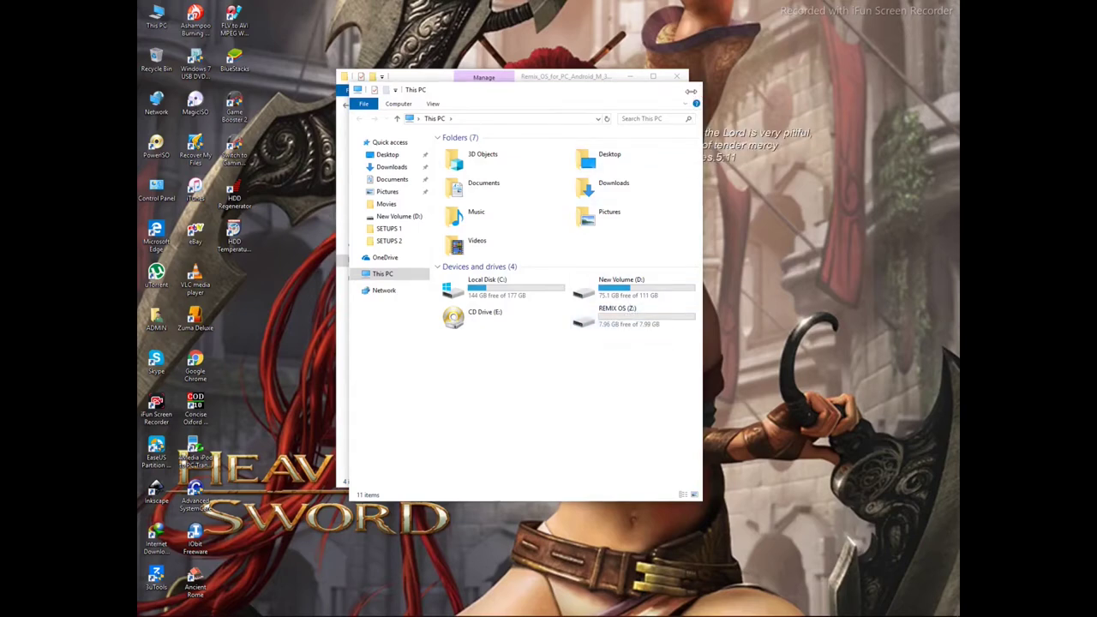
left_click(691, 90)
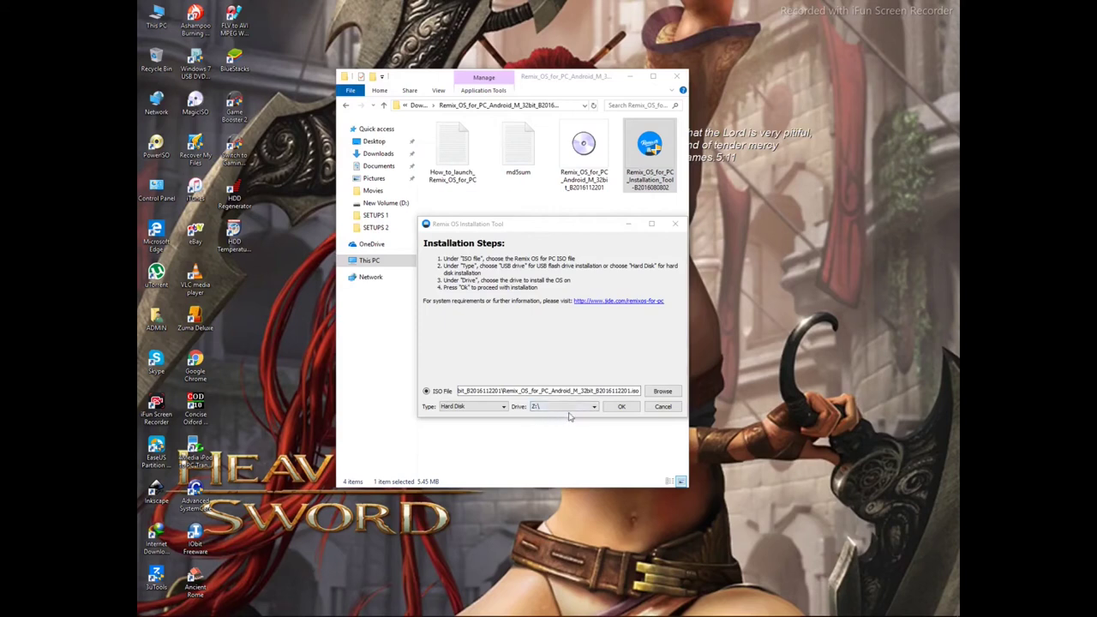
left_click(623, 407)
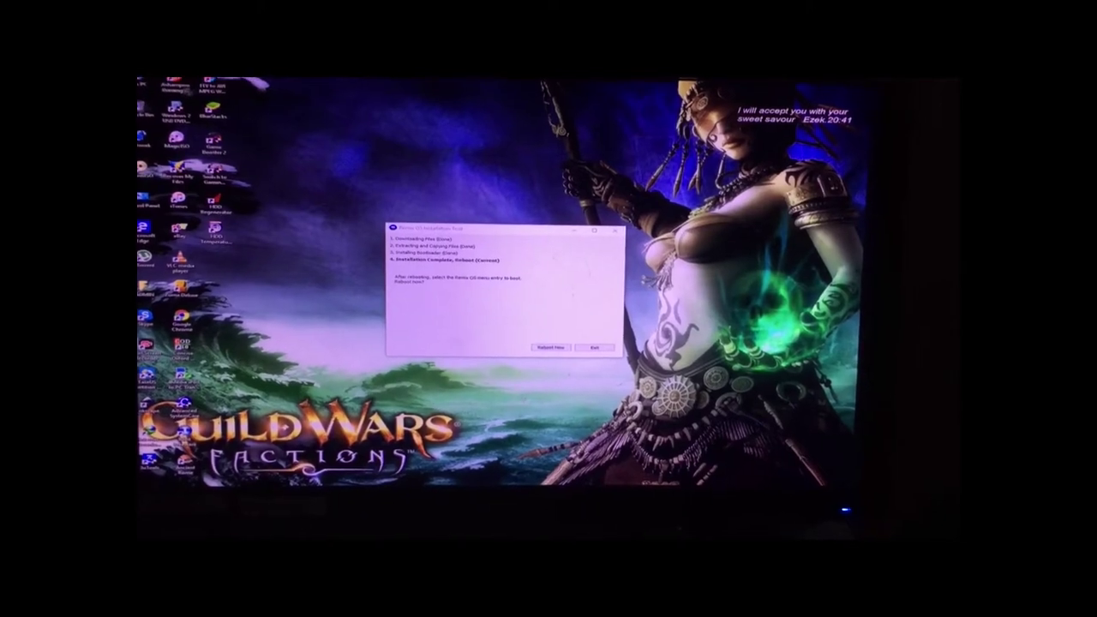
Step: Exit the Remix OS Installation Tool without its own reboot and restart the PC from Windows
left_click(593, 349)
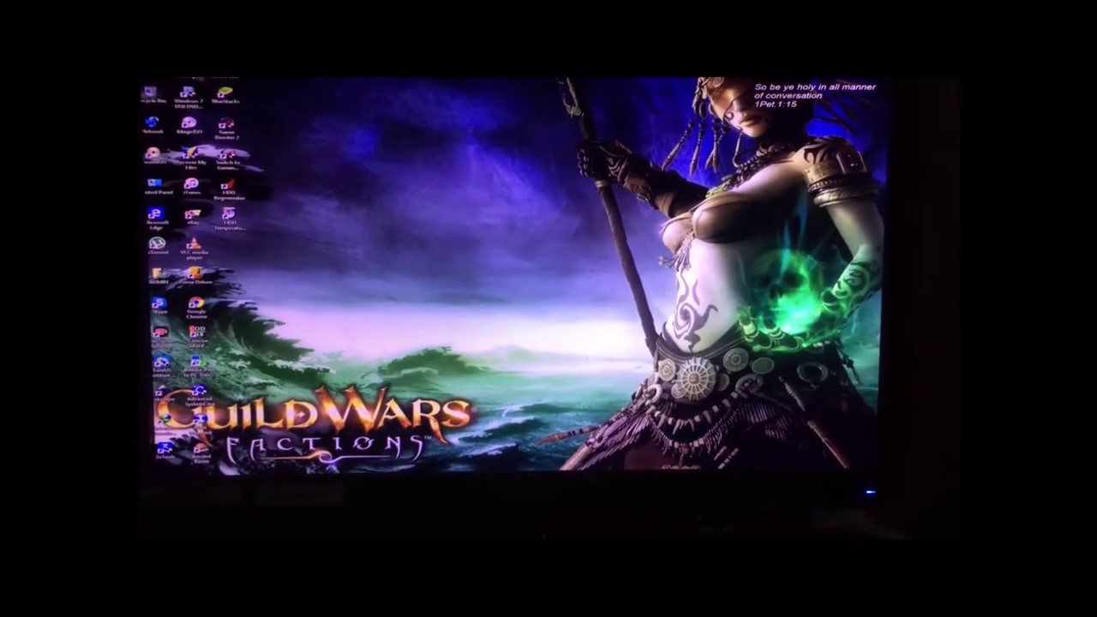
key("super")
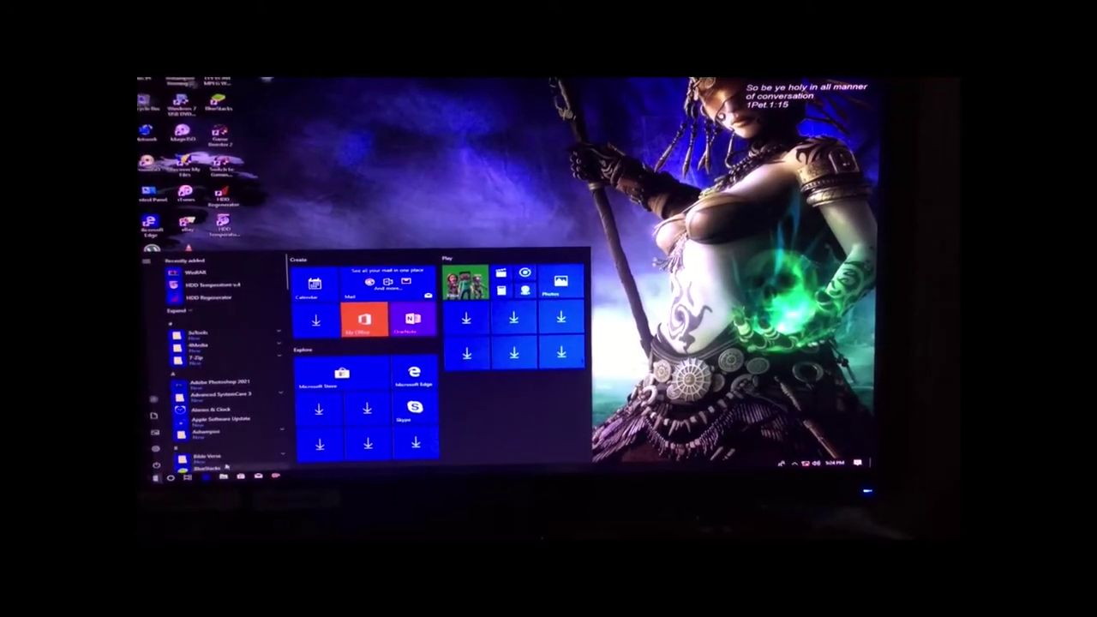
left_click(153, 469)
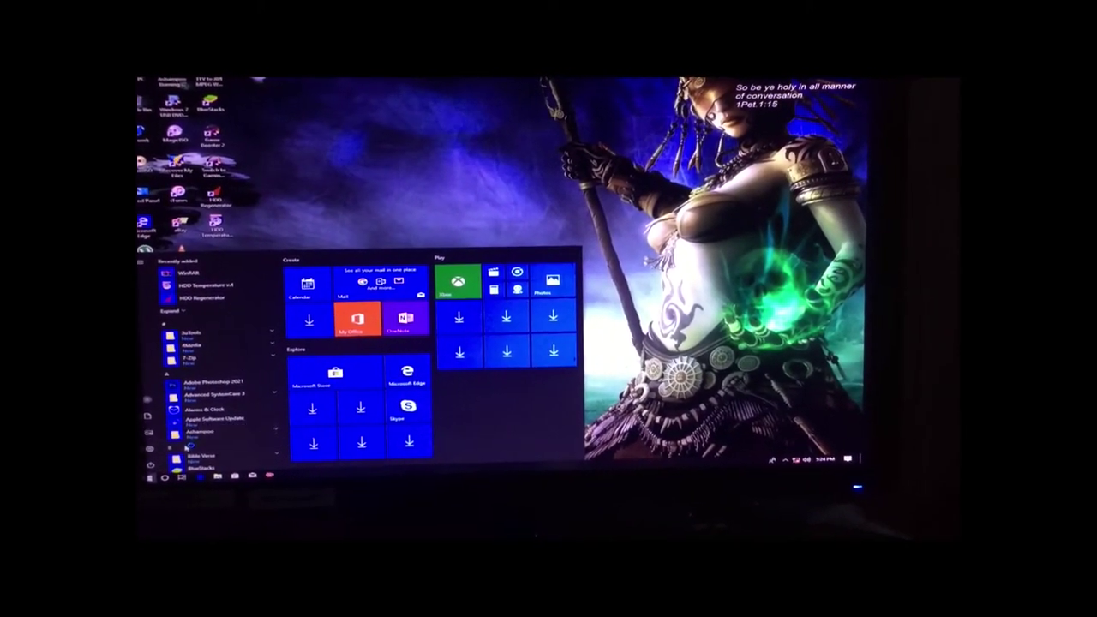
left_click(195, 447)
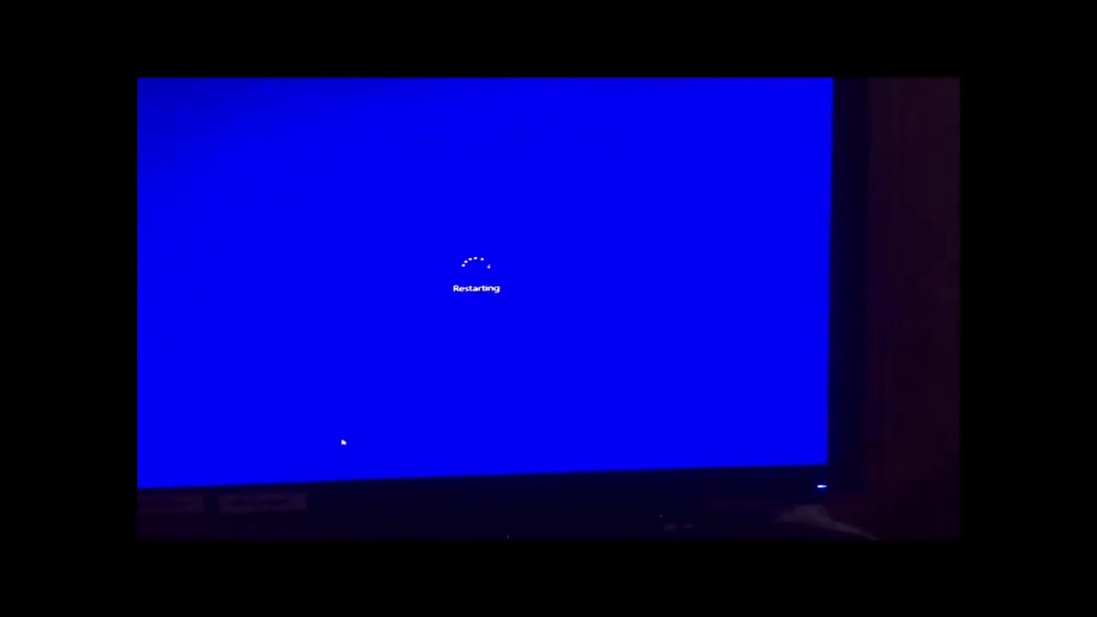